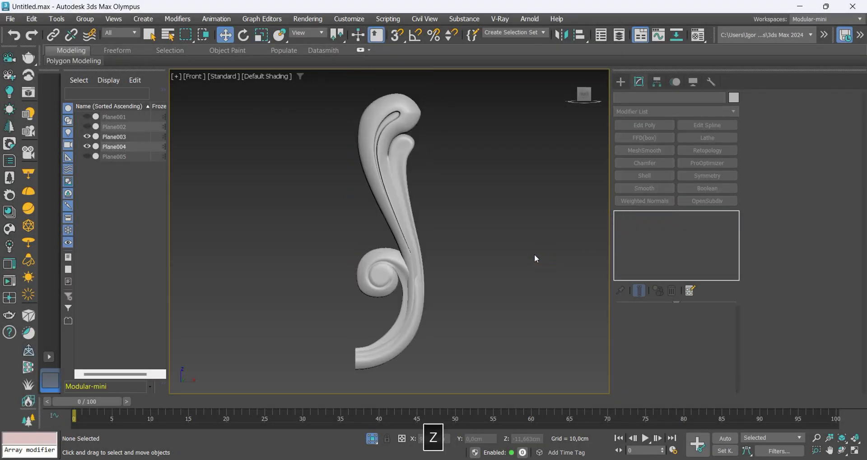
# Select the lower scroll piece and inspect its edges and polygons from below
pyautogui.press('F4')
pyautogui.scroll(3, 424, 302)
pyautogui.click(424, 302)
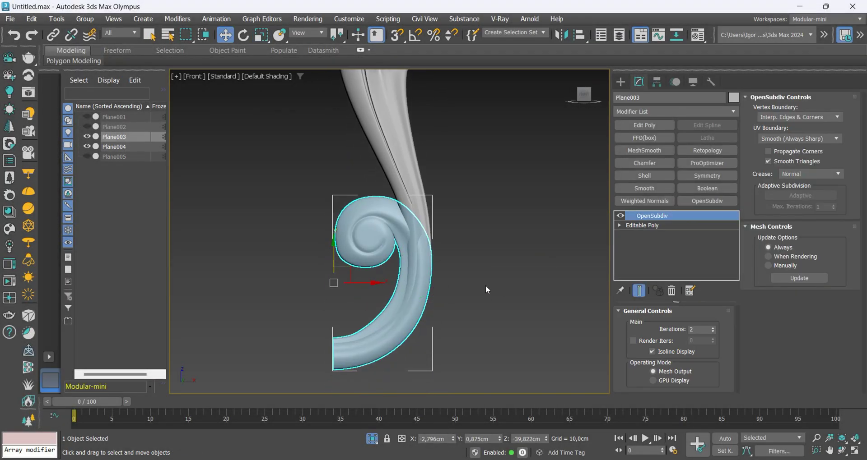
pyautogui.keyDown('alt'); pyautogui.moveTo(486, 286); pyautogui.dragTo(370, 303, button='middle'); pyautogui.keyUp('alt')
pyautogui.press('2')
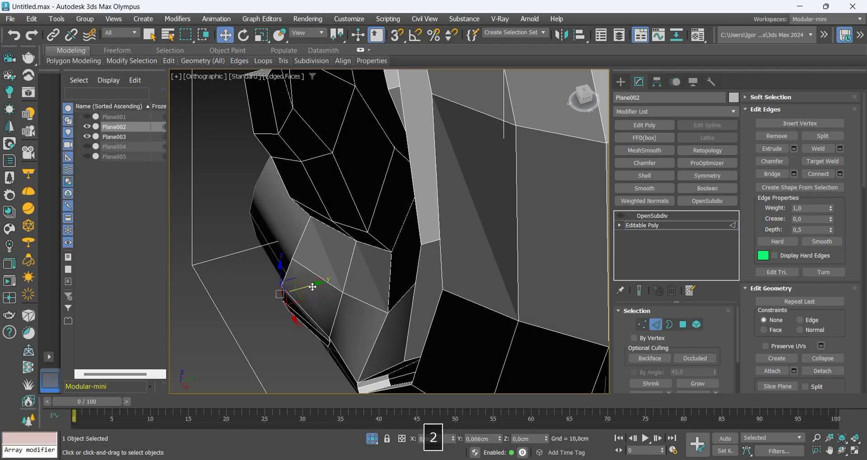
pyautogui.keyDown('alt'); pyautogui.moveTo(312, 287); pyautogui.dragTo(470, 267, button='middle'); pyautogui.keyUp('alt')
pyautogui.press('4')
pyautogui.click(444, 263)
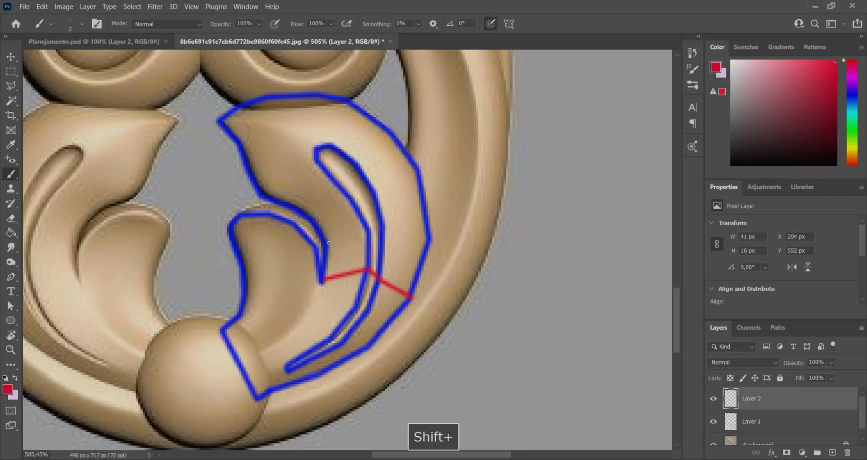
# Click across the piece's outline to mark red dividing lines
pyautogui.click(328, 241)
pyautogui.keyDown('shift'); pyautogui.click(366, 233); pyautogui.keyUp('shift')
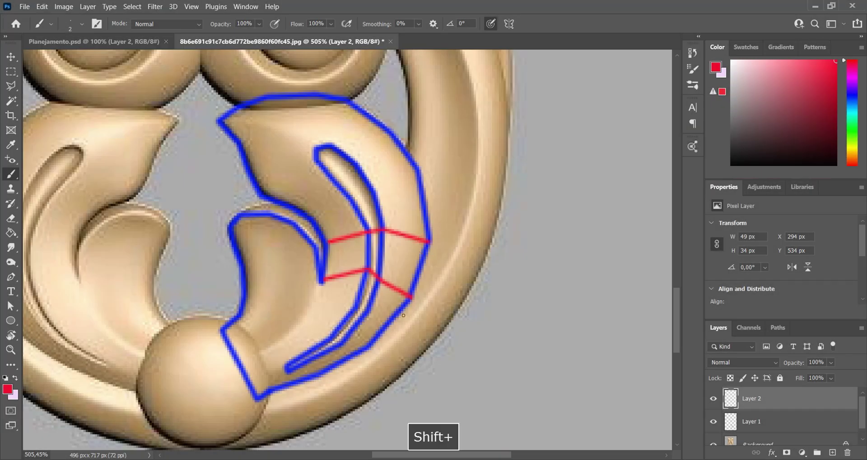
pyautogui.click(370, 345)
pyautogui.keyDown('shift'); pyautogui.click(366, 314); pyautogui.keyUp('shift')
pyautogui.keyDown('shift'); pyautogui.click(357, 308); pyautogui.keyUp('shift')
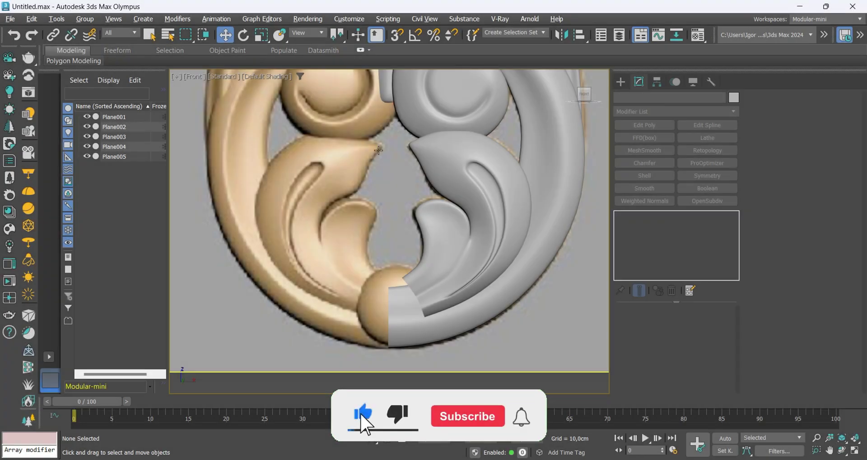
# Reframe the front view and zoom extents to show the whole finished ornament
pyautogui.moveTo(404, 194); pyautogui.dragTo(396, 170, button='middle')
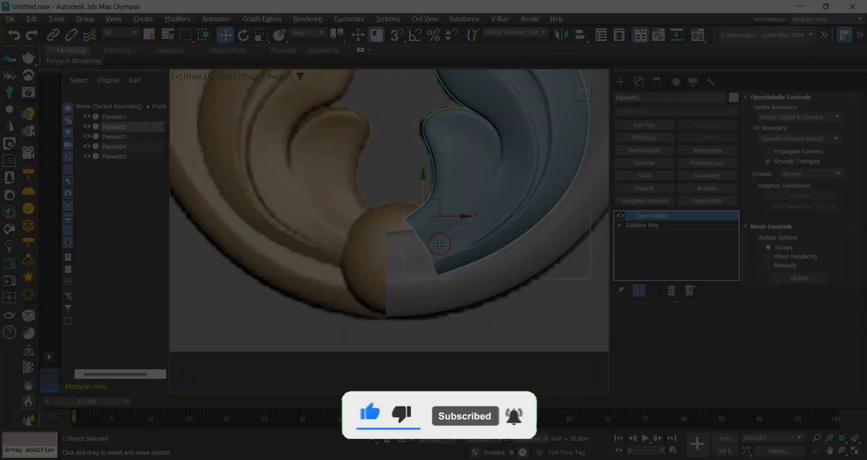
pyautogui.press('F4')
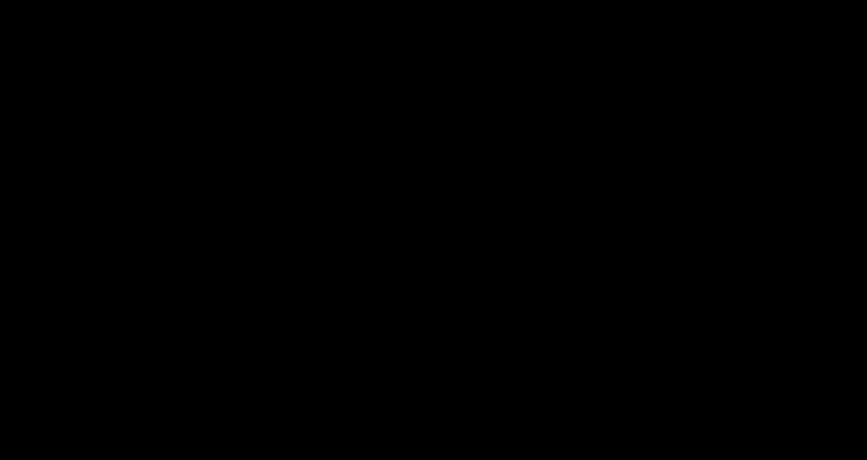
pyautogui.press('z')
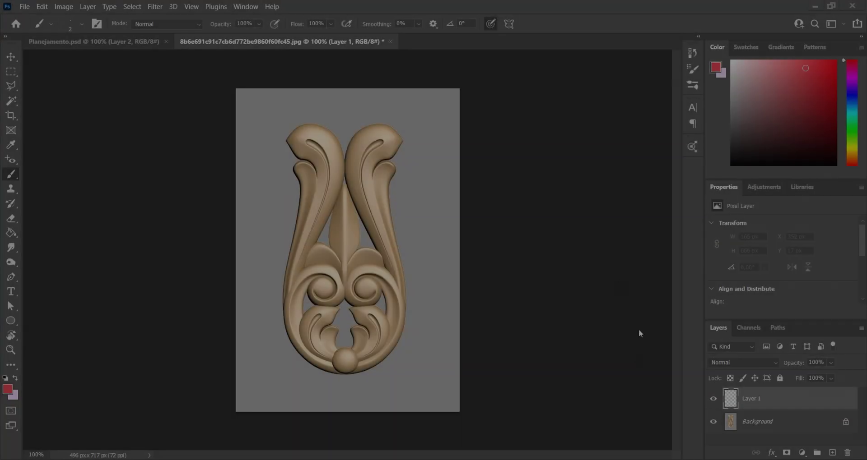
# Zoom in on the lower ornament, choose bright blue as the painting colour, and open the brush picker
pyautogui.press('space')
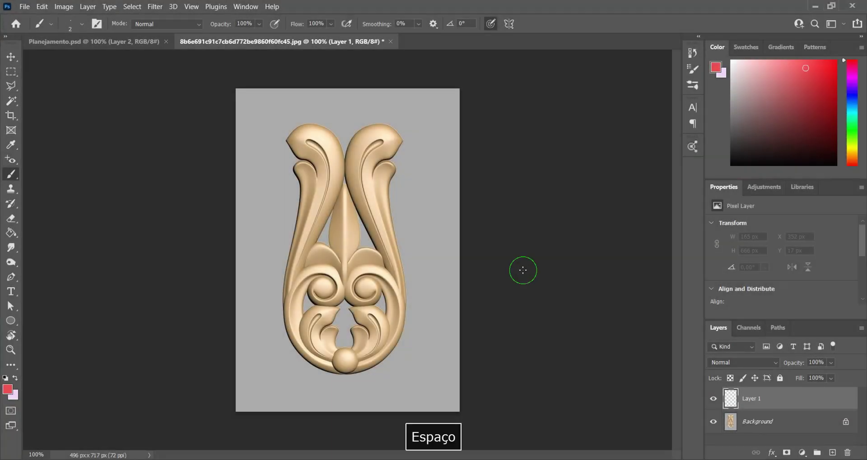
pyautogui.keyDown('alt'); pyautogui.scroll(4, 374, 256); pyautogui.keyUp('alt')
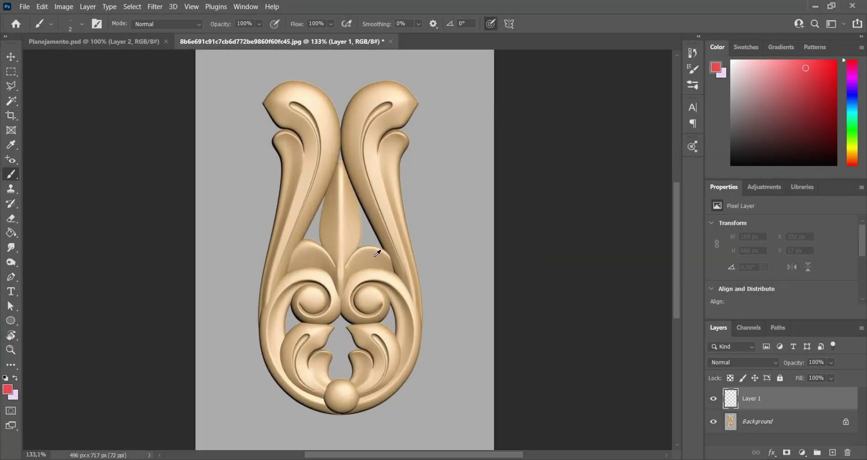
pyautogui.scroll(-3, 368, 275)
pyautogui.keyDown('alt'); pyautogui.scroll(6, 367, 277); pyautogui.keyUp('alt')
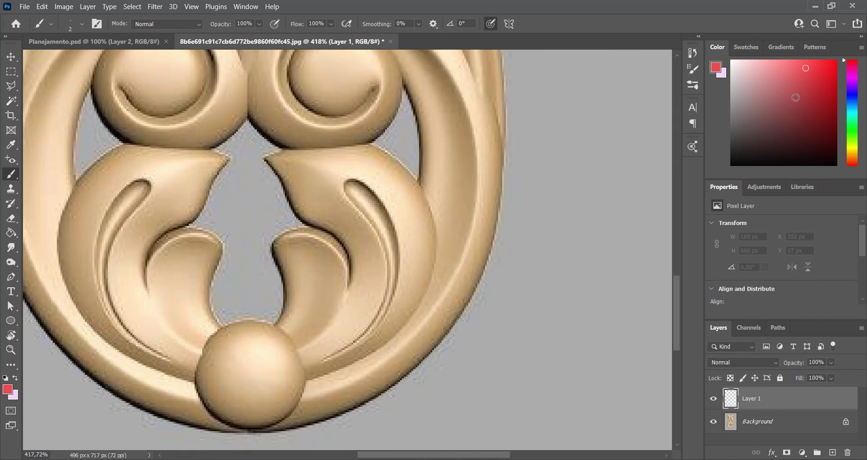
pyautogui.click(854, 96)
pyautogui.moveTo(822, 76); pyautogui.dragTo(835, 61)
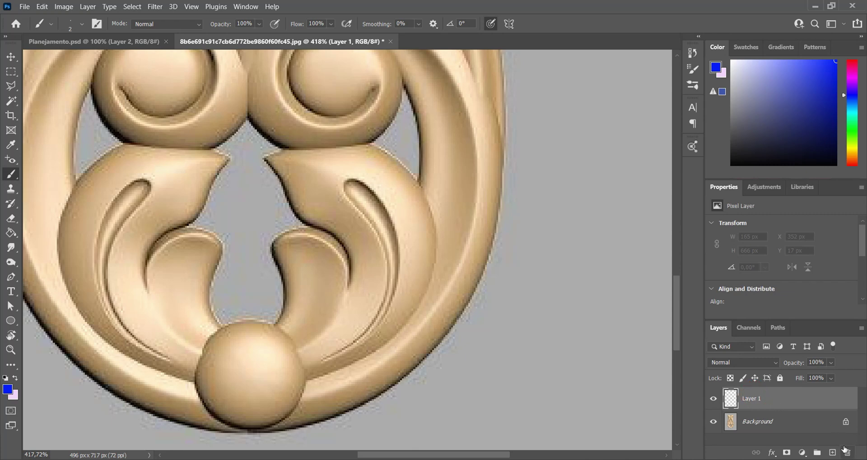
pyautogui.keyDown('alt'); pyautogui.scroll(2, 368, 344); pyautogui.keyUp('alt')
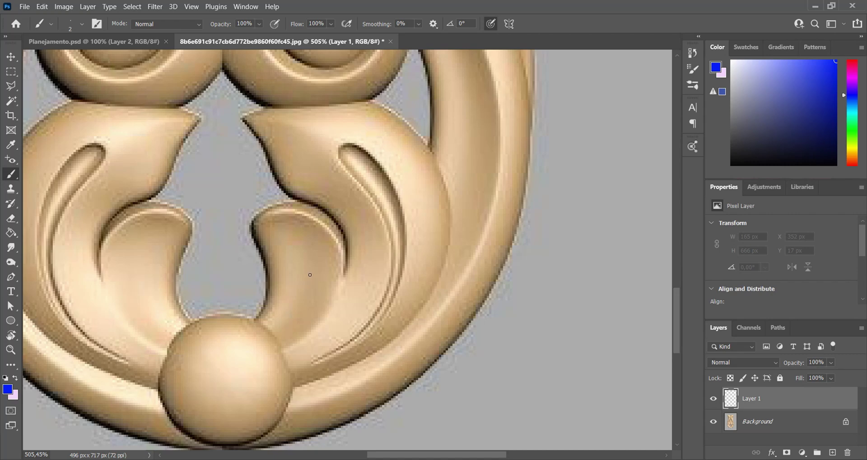
pyautogui.rightClick(403, 280)
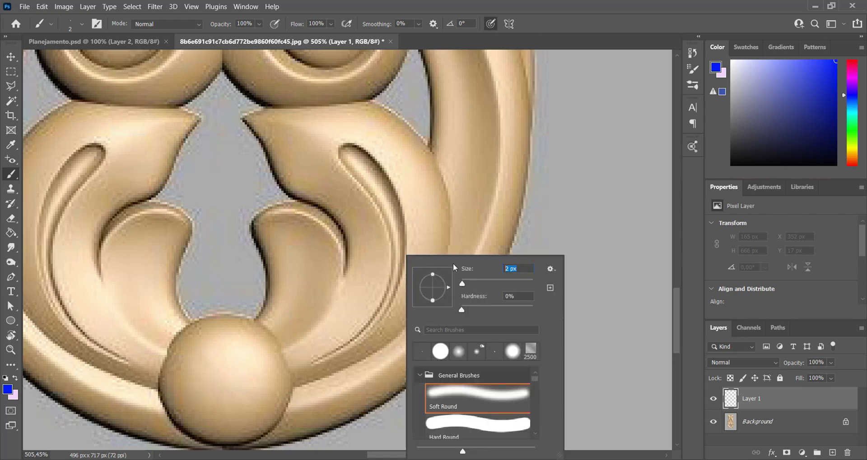
# Set a 3 px brush and trace the leaf's bottom, right side and top in blue
pyautogui.write('3')
pyautogui.press('Return')
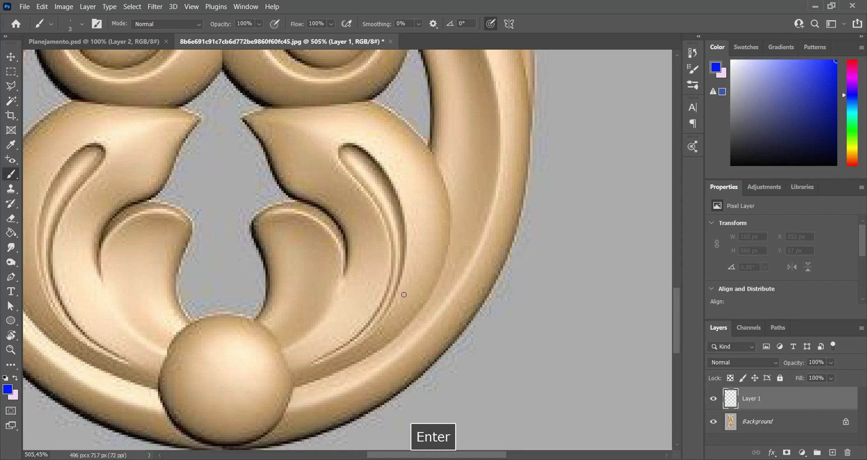
pyautogui.click(291, 388)
pyautogui.keyDown('shift'); pyautogui.click(341, 373); pyautogui.keyUp('shift')
pyautogui.keyDown('shift'); pyautogui.click(390, 347); pyautogui.keyUp('shift')
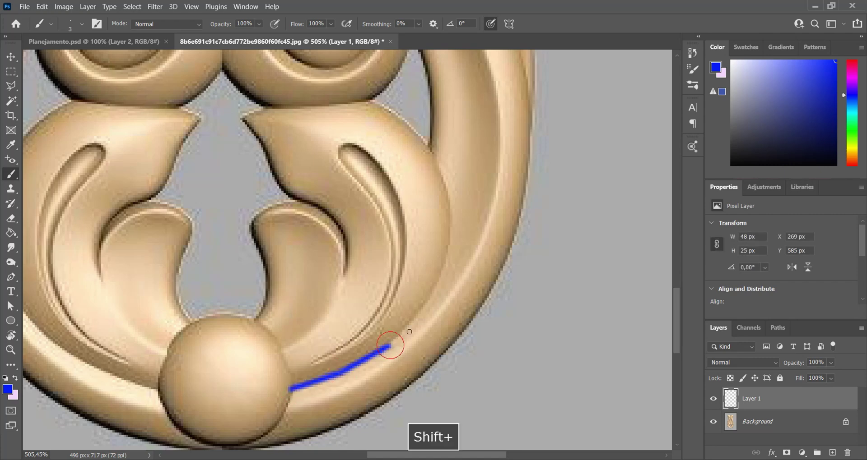
pyautogui.keyDown('shift'); pyautogui.click(429, 299); pyautogui.keyUp('shift')
pyautogui.keyDown('shift'); pyautogui.click(450, 240); pyautogui.keyUp('shift')
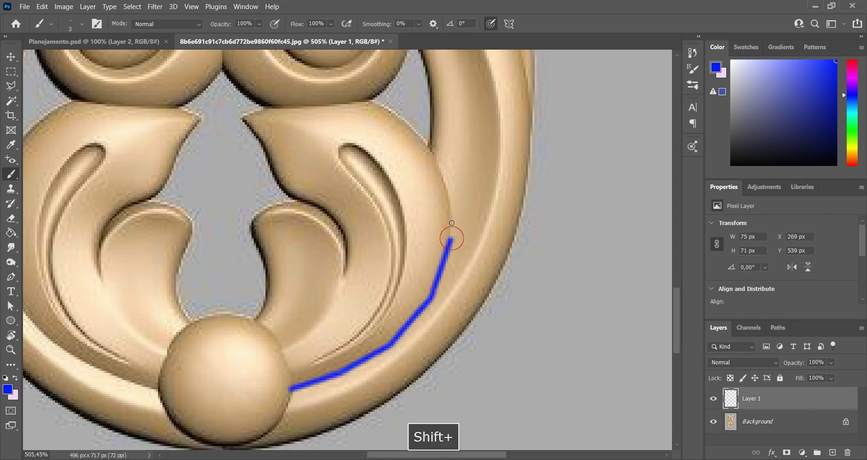
pyautogui.keyDown('shift'); pyautogui.click(439, 166); pyautogui.keyUp('shift')
pyautogui.keyDown('shift'); pyautogui.click(411, 131); pyautogui.keyUp('shift')
pyautogui.keyDown('shift'); pyautogui.click(369, 98); pyautogui.keyUp('shift')
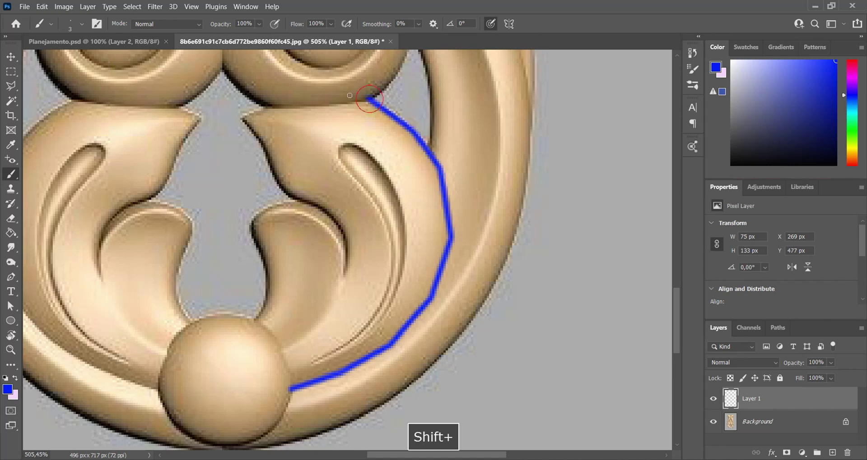
pyautogui.keyDown('shift'); pyautogui.click(338, 93); pyautogui.keyUp('shift')
pyautogui.keyDown('shift'); pyautogui.click(291, 95); pyautogui.keyUp('shift')
pyautogui.keyDown('shift'); pyautogui.click(260, 105); pyautogui.keyUp('shift')
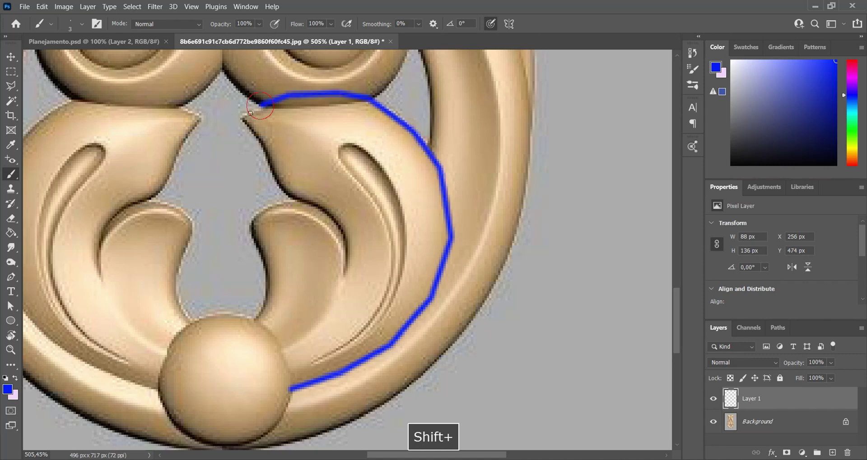
# Continue the blue outline down the left edge and around the inner hook to its tip
pyautogui.keyDown('shift'); pyautogui.click(241, 119); pyautogui.keyUp('shift')
pyautogui.keyDown('shift'); pyautogui.click(258, 142); pyautogui.keyUp('shift')
pyautogui.keyDown('shift'); pyautogui.click(269, 168); pyautogui.keyUp('shift')
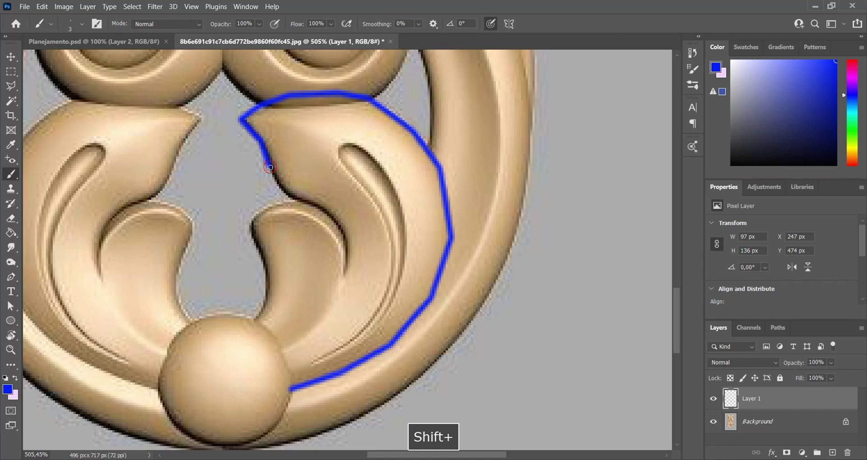
pyautogui.keyDown('shift'); pyautogui.click(281, 193); pyautogui.keyUp('shift')
pyautogui.keyDown('shift'); pyautogui.click(313, 206); pyautogui.keyUp('shift')
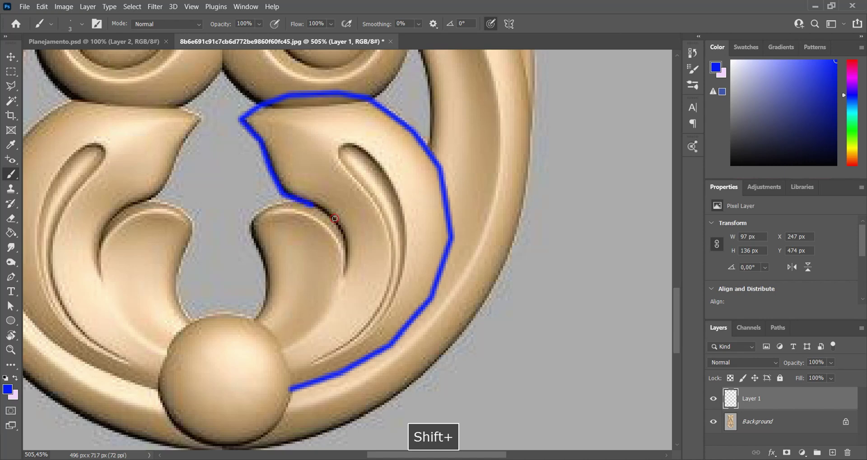
pyautogui.keyDown('shift'); pyautogui.click(335, 219); pyautogui.keyUp('shift')
pyautogui.keyDown('shift'); pyautogui.click(346, 241); pyautogui.keyUp('shift')
pyautogui.keyDown('shift'); pyautogui.click(344, 282); pyautogui.keyUp('shift')
pyautogui.keyDown('shift'); pyautogui.click(338, 247); pyautogui.keyUp('shift')
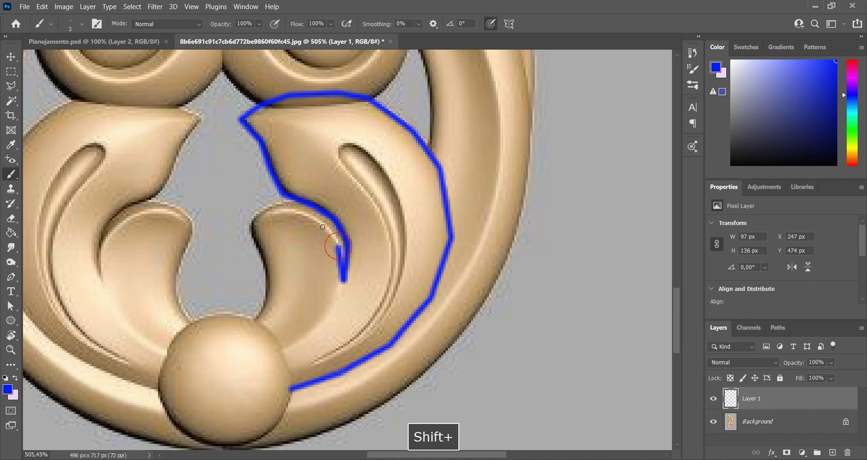
# Outline the inner curl's upper and left edges down across the ball, closing the shape
pyautogui.keyDown('shift'); pyautogui.click(309, 221); pyautogui.keyUp('shift')
pyautogui.keyDown('shift'); pyautogui.click(284, 211); pyautogui.keyUp('shift')
pyautogui.keyDown('shift'); pyautogui.click(261, 212); pyautogui.keyUp('shift')
pyautogui.keyDown('shift'); pyautogui.click(251, 225); pyautogui.keyUp('shift')
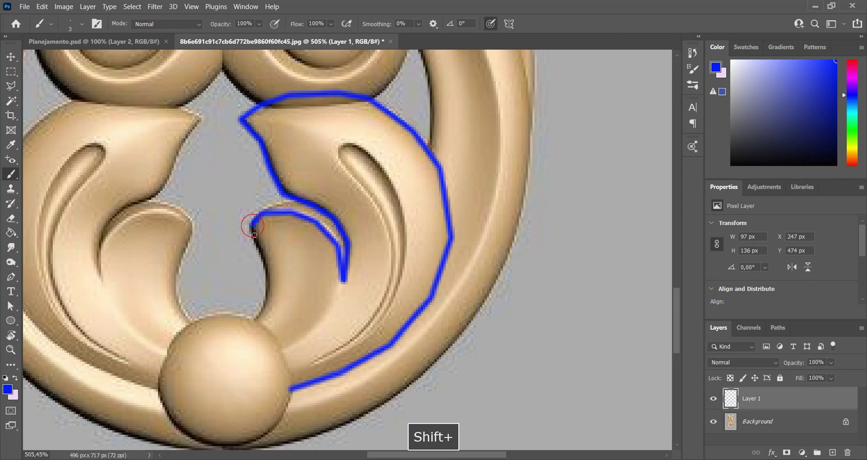
pyautogui.keyDown('shift'); pyautogui.click(257, 247); pyautogui.keyUp('shift')
pyautogui.keyDown('shift'); pyautogui.click(265, 268); pyautogui.keyUp('shift')
pyautogui.keyDown('shift'); pyautogui.click(266, 293); pyautogui.keyUp('shift')
pyautogui.keyDown('shift'); pyautogui.click(263, 313); pyautogui.keyUp('shift')
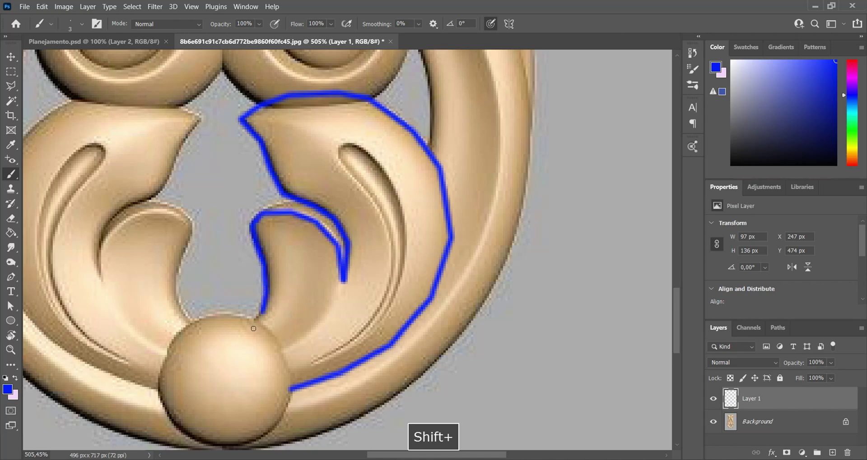
pyautogui.keyDown('shift'); pyautogui.click(245, 329); pyautogui.keyUp('shift')
pyautogui.keyDown('shift'); pyautogui.click(280, 397); pyautogui.keyUp('shift')
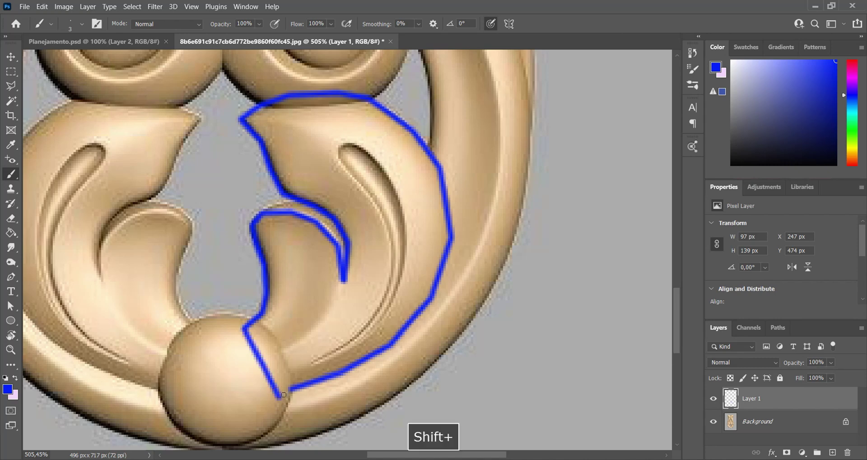
pyautogui.keyDown('shift'); pyautogui.click(296, 390); pyautogui.keyUp('shift')
pyautogui.keyDown('alt'); pyautogui.scroll(-2, 321, 334); pyautogui.keyUp('alt')
pyautogui.keyDown('alt'); pyautogui.scroll(1, 343, 349); pyautogui.keyUp('alt')
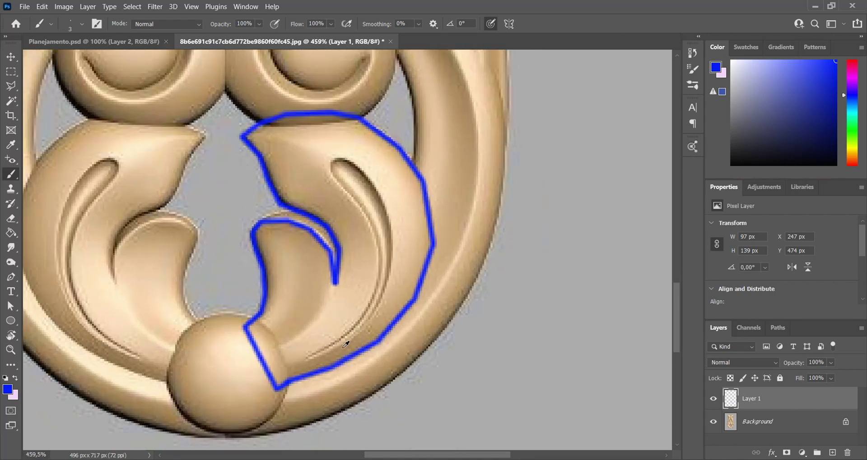
# Trace the groove line up to its tip and back down to close it
pyautogui.click(304, 358)
pyautogui.keyDown('shift'); pyautogui.click(343, 334); pyautogui.keyUp('shift')
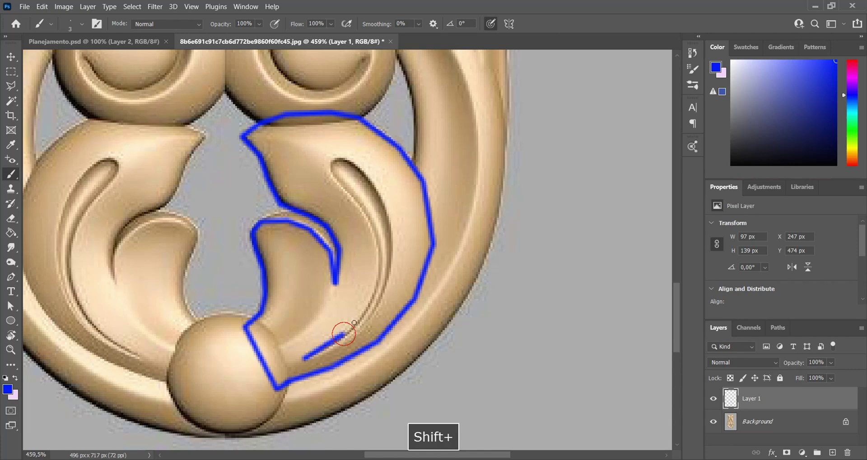
pyautogui.moveTo(367, 306)
pyautogui.mouseDown()
pyautogui.moveTo(378, 242)
pyautogui.moveTo(330, 163)
pyautogui.moveTo(375, 189)
pyautogui.moveTo(389, 223)
pyautogui.moveTo(388, 282)
pyautogui.moveTo(375, 315)
pyautogui.mouseUp()
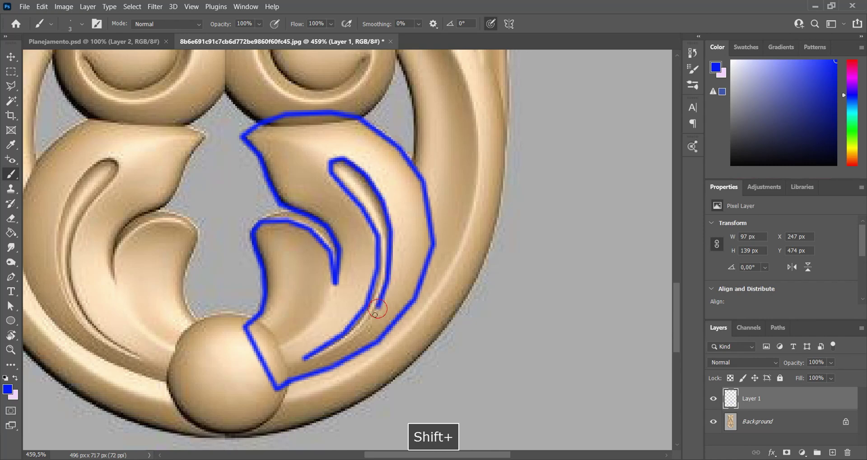
pyautogui.keyDown('shift'); pyautogui.click(352, 343); pyautogui.keyUp('shift')
pyautogui.keyDown('shift'); pyautogui.click(325, 353); pyautogui.keyUp('shift')
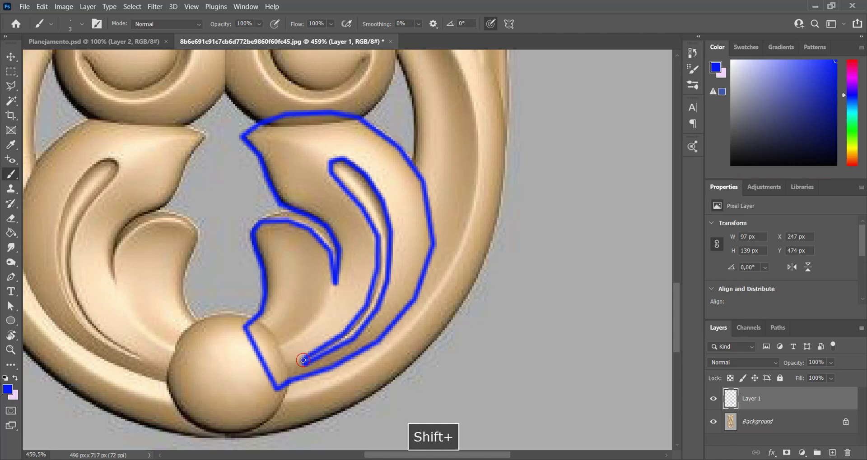
pyautogui.scroll(-2, 331, 285)
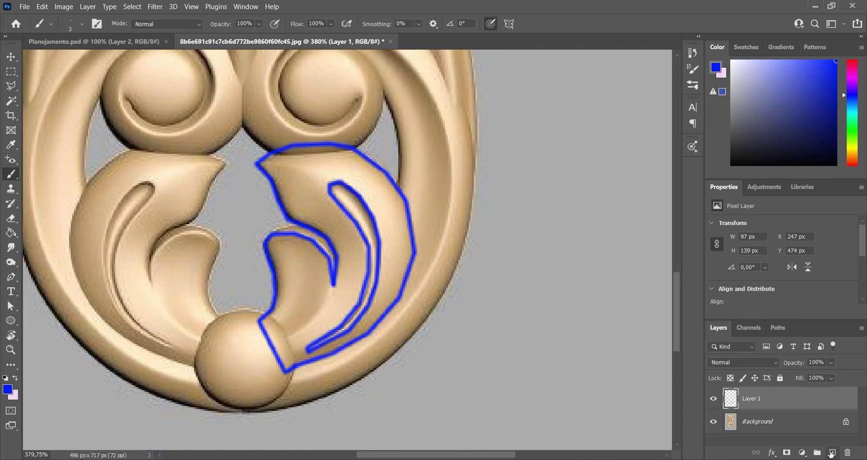
# Add a new layer and switch to a red 2 px brush
pyautogui.click(831, 452)
pyautogui.click(854, 63)
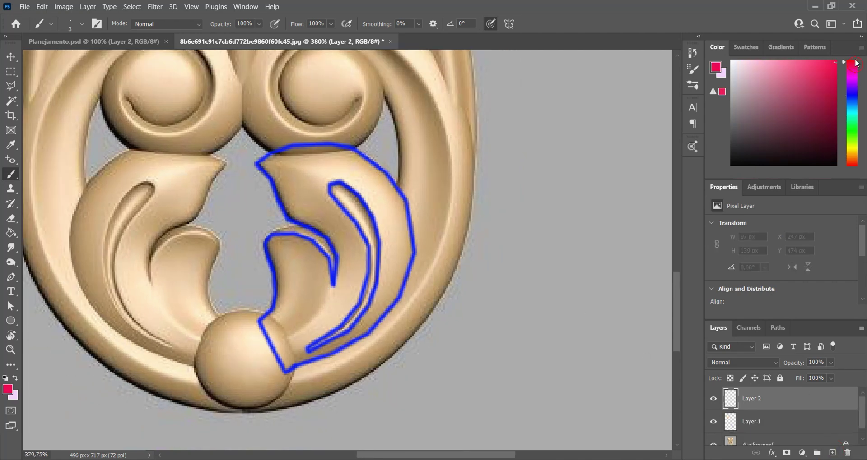
pyautogui.rightClick(498, 249)
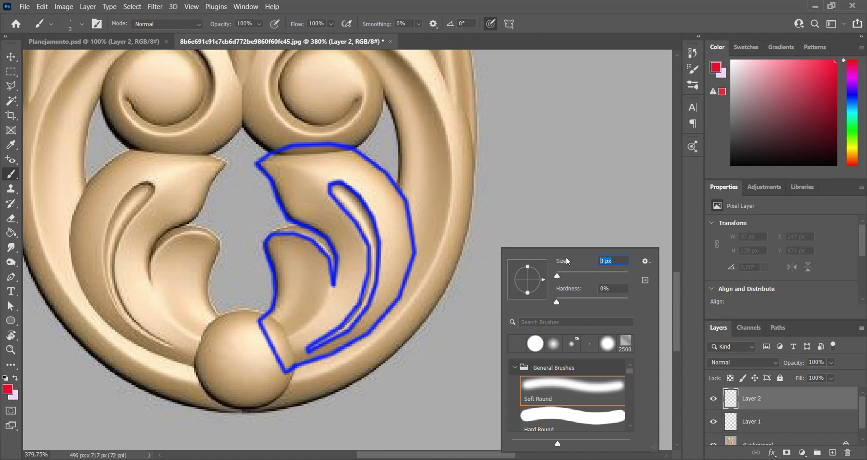
pyautogui.write('2')
pyautogui.press('Return')
pyautogui.keyDown('alt'); pyautogui.scroll(2, 371, 289); pyautogui.keyUp('alt')
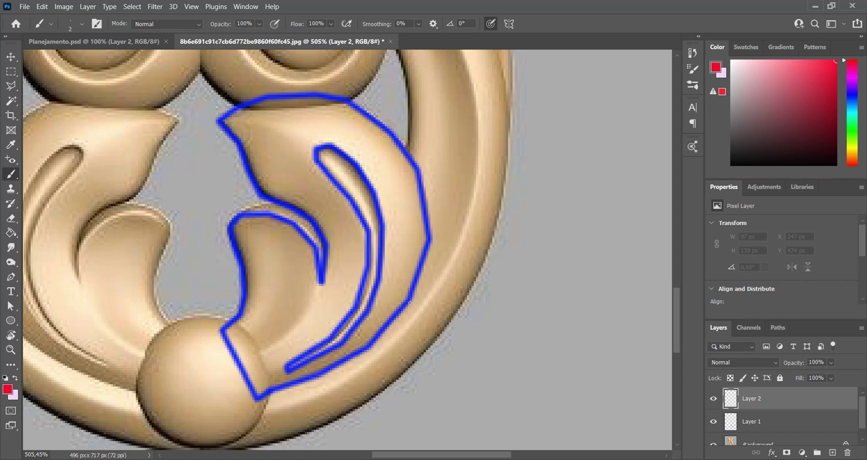
# Draw the first red cross lines across the leaf band, undoing a stray dot
pyautogui.click(412, 301)
pyautogui.hotkey('ctrl', 'z')
pyautogui.click(410, 296)
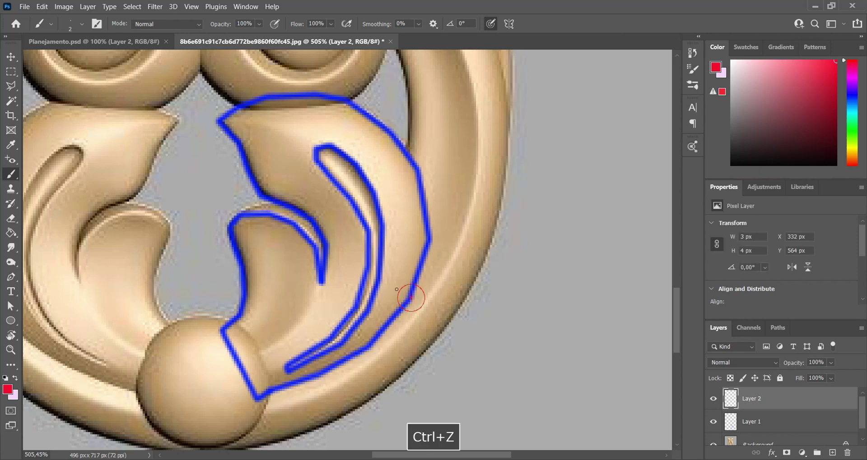
pyautogui.keyDown('shift'); pyautogui.click(382, 280); pyautogui.keyUp('shift')
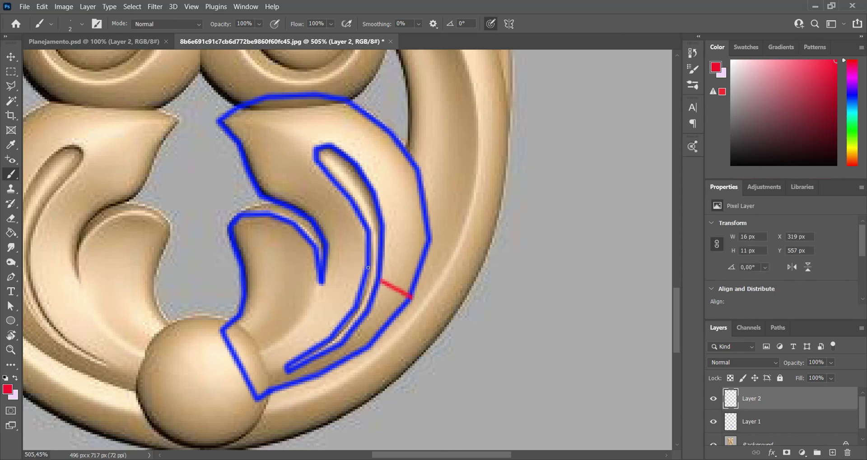
pyautogui.keyDown('shift'); pyautogui.click(366, 267); pyautogui.keyUp('shift')
pyautogui.keyDown('shift'); pyautogui.click(324, 280); pyautogui.keyUp('shift')
pyautogui.click(328, 243)
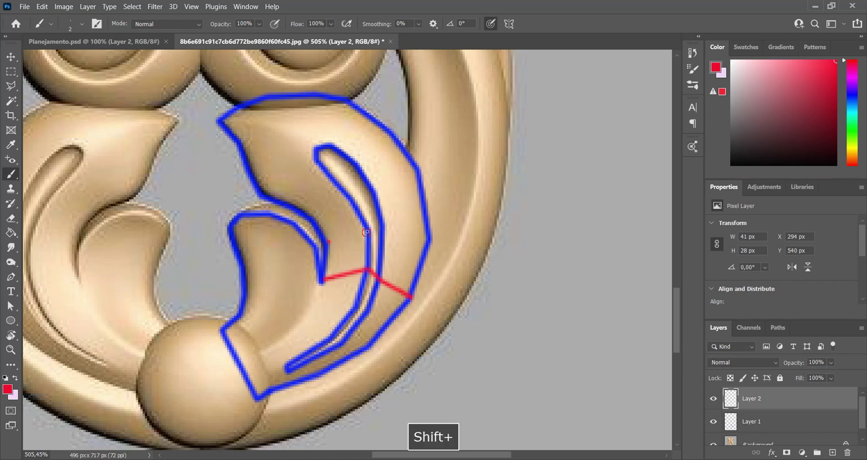
pyautogui.keyDown('shift'); pyautogui.click(383, 230); pyautogui.keyUp('shift')
pyautogui.keyDown('shift'); pyautogui.click(429, 243); pyautogui.keyUp('shift')
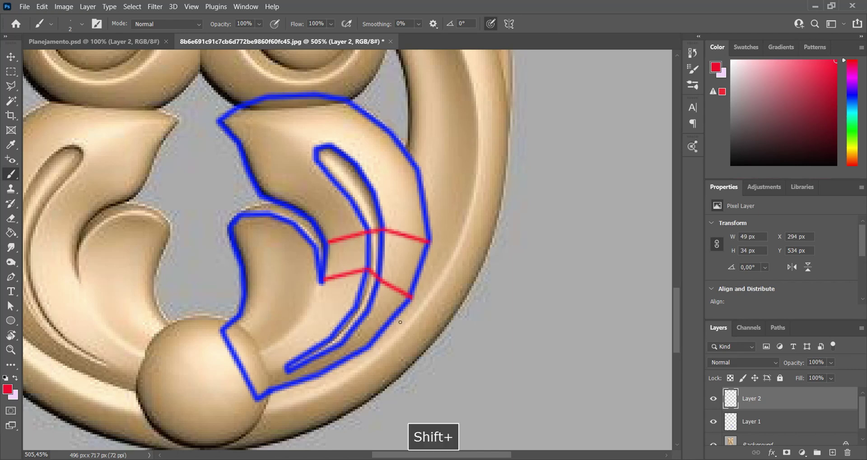
# Add red edges dividing the lower band and bottom tip into four-sided patches
pyautogui.click(370, 345)
pyautogui.keyDown('shift'); pyautogui.click(369, 317); pyautogui.keyUp('shift')
pyautogui.keyDown('shift'); pyautogui.click(312, 304); pyautogui.keyUp('shift')
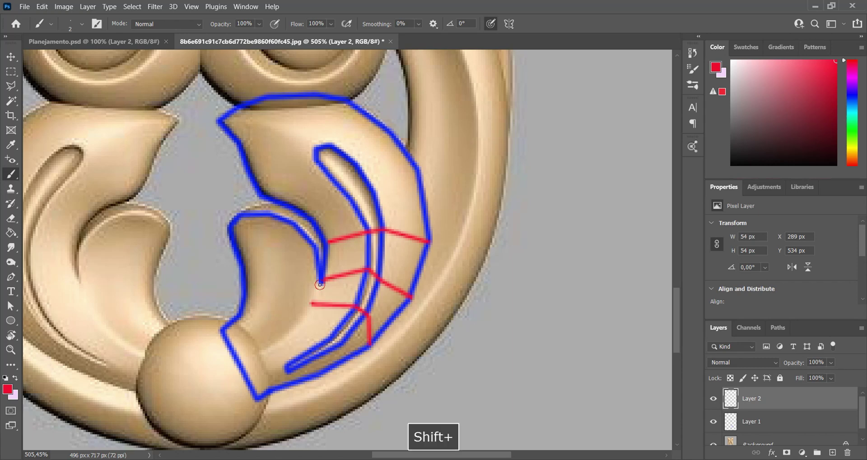
pyautogui.keyDown('shift'); pyautogui.click(271, 346); pyautogui.keyUp('shift')
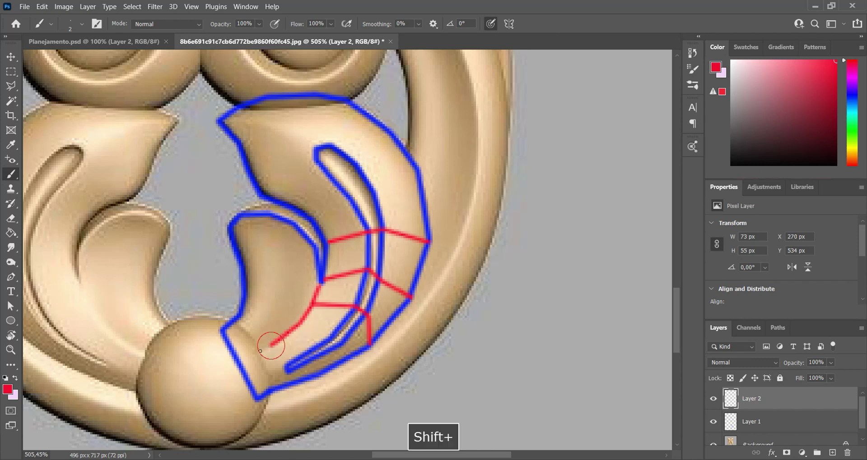
pyautogui.keyDown('shift'); pyautogui.click(241, 360); pyautogui.keyUp('shift')
pyautogui.click(272, 347)
pyautogui.keyDown('shift'); pyautogui.click(287, 365); pyautogui.keyUp('shift')
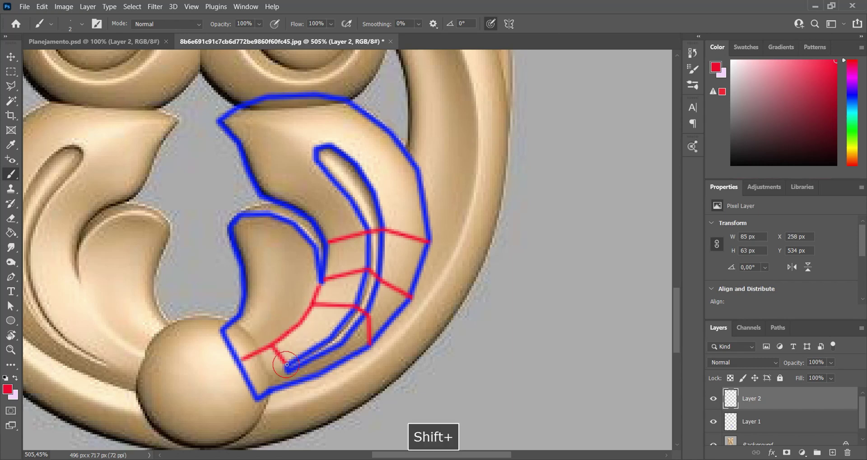
pyautogui.click(302, 324)
pyautogui.keyDown('shift'); pyautogui.click(328, 338); pyautogui.keyUp('shift')
pyautogui.keyDown('shift'); pyautogui.click(346, 360); pyautogui.keyUp('shift')
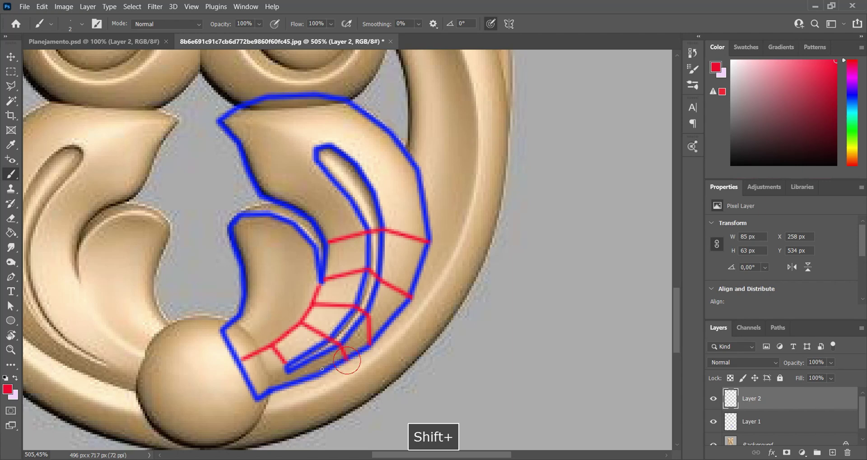
pyautogui.click(302, 383)
pyautogui.keyDown('shift'); pyautogui.click(250, 388); pyautogui.keyUp('shift')
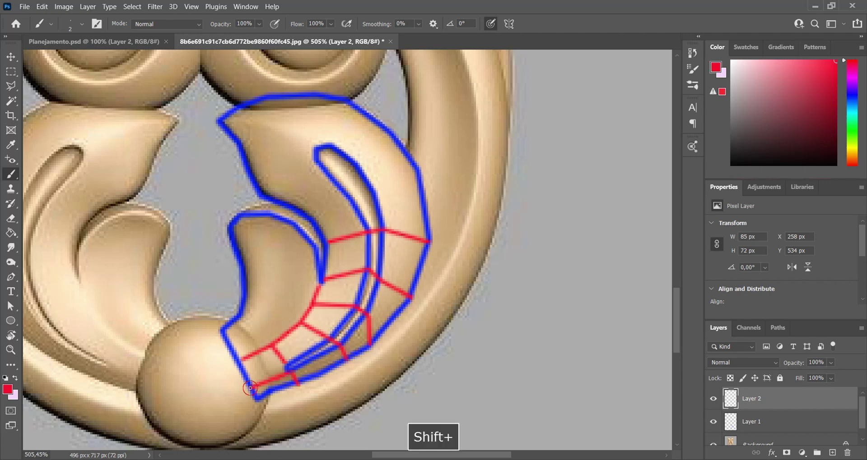
pyautogui.keyDown('shift'); pyautogui.click(249, 373); pyautogui.keyUp('shift')
pyautogui.keyDown('shift'); pyautogui.click(270, 348); pyautogui.keyUp('shift')
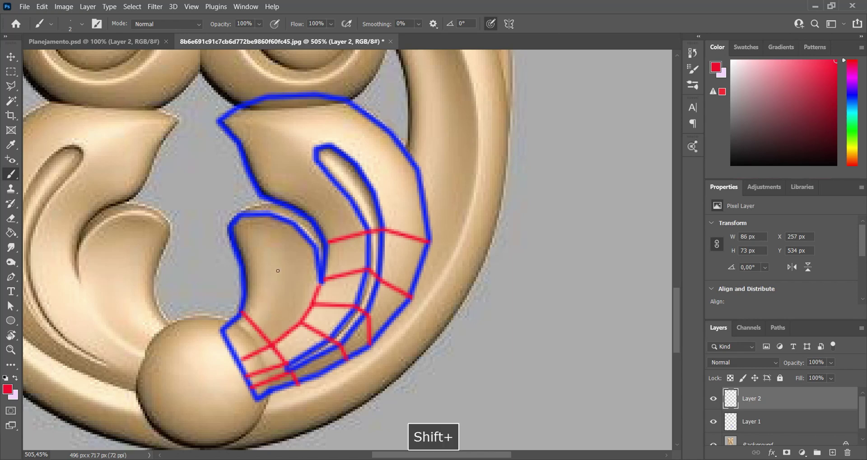
# Draw red cross edges across the upper band up to the top outline
pyautogui.keyDown('alt'); pyautogui.scroll(-3, 326, 296); pyautogui.keyUp('alt')
pyautogui.keyDown('alt'); pyautogui.scroll(2, 325, 205); pyautogui.keyUp('alt')
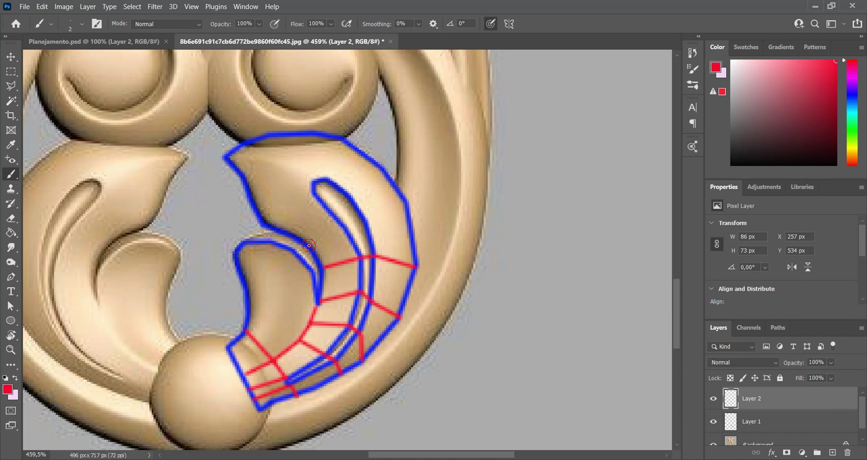
pyautogui.click(309, 246)
pyautogui.keyDown('shift'); pyautogui.click(344, 228); pyautogui.keyUp('shift')
pyautogui.keyDown('shift'); pyautogui.click(408, 206); pyautogui.keyUp('shift')
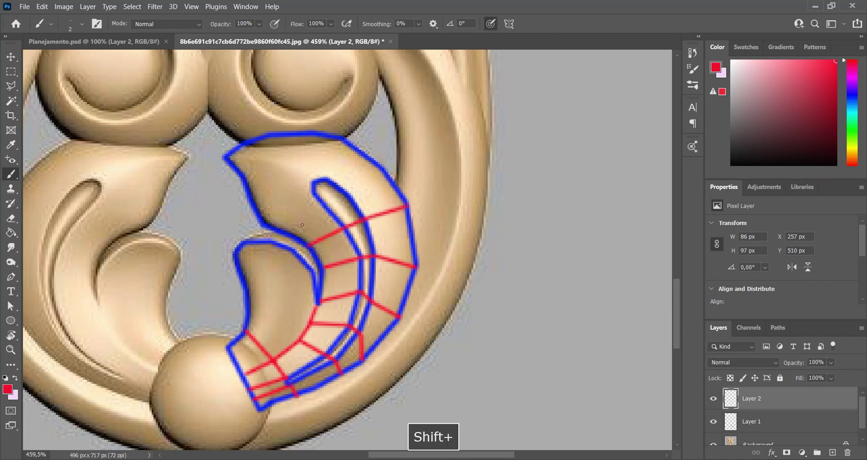
pyautogui.click(266, 226)
pyautogui.keyDown('shift'); pyautogui.click(314, 196); pyautogui.keyUp('shift')
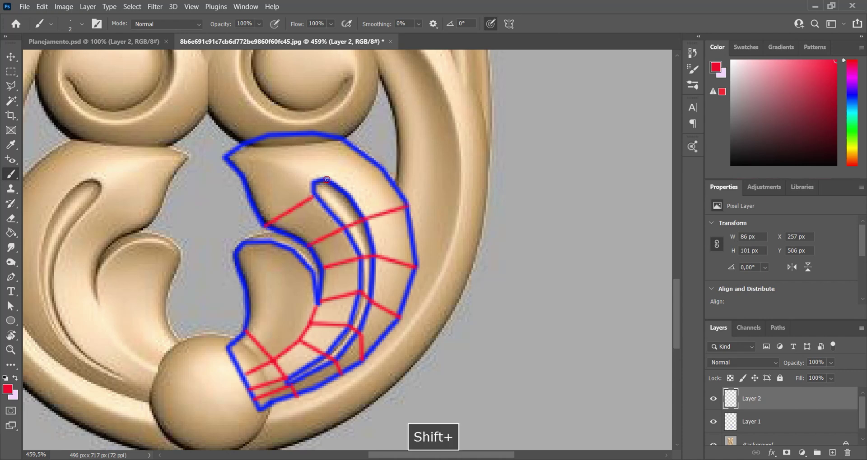
pyautogui.click(326, 179)
pyautogui.keyDown('shift'); pyautogui.click(342, 139); pyautogui.keyUp('shift')
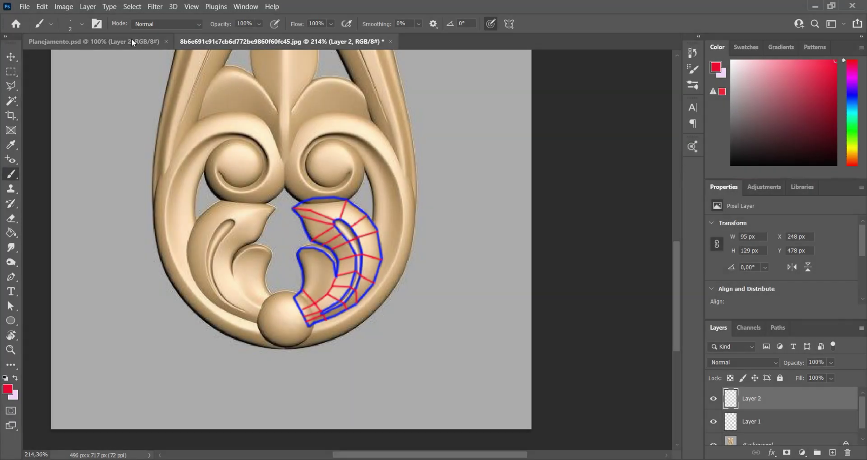
# Switch to Planejamento.psd, collapse group 01 and toggle its mesh visibility
pyautogui.click(131, 41)
pyautogui.keyDown('alt'); pyautogui.scroll(3, 378, 369); pyautogui.keyUp('alt')
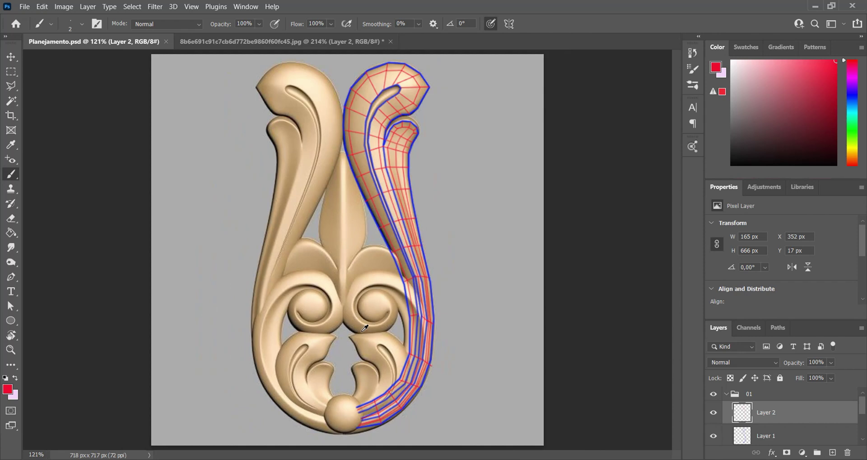
pyautogui.click(726, 395)
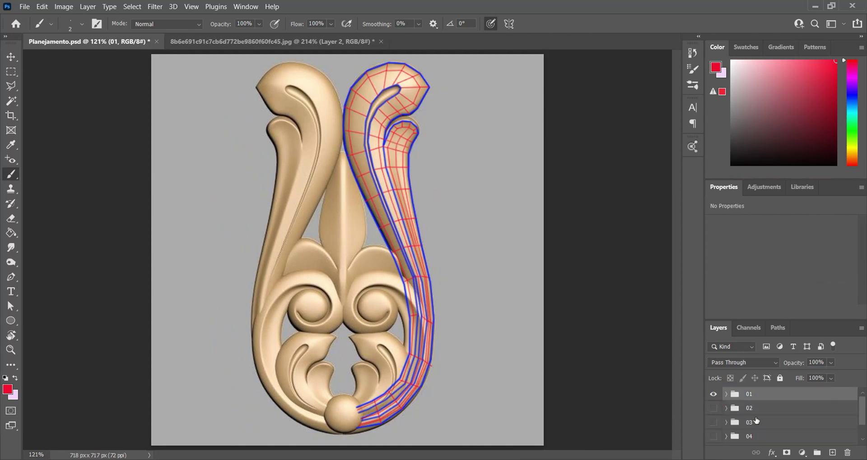
pyautogui.click(714, 394)
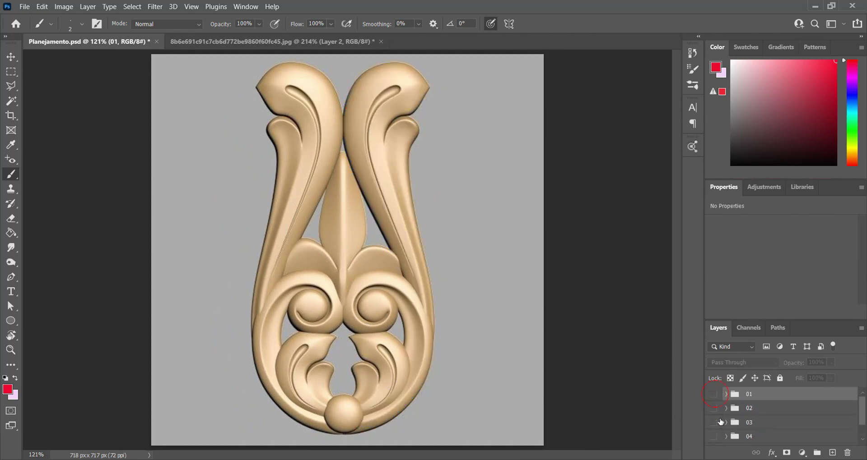
pyautogui.click(713, 395)
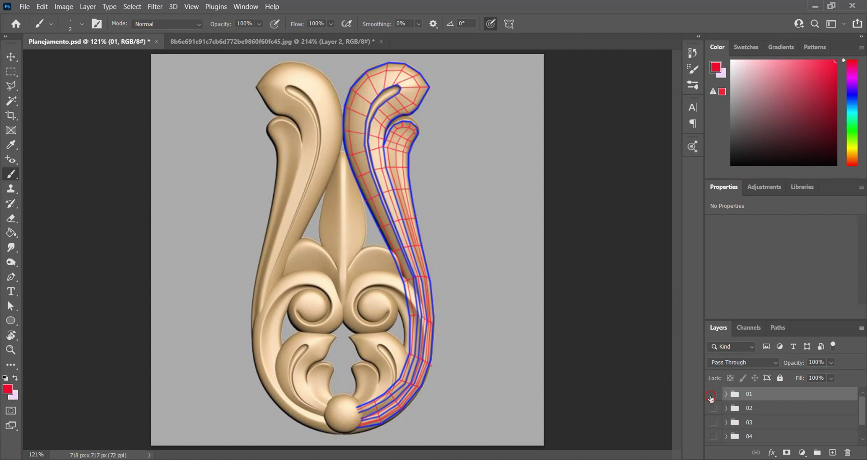
pyautogui.click(711, 396)
# Toggle groups 02 and 03 on and off, ending with group 04's mesh shown
pyautogui.click(714, 409)
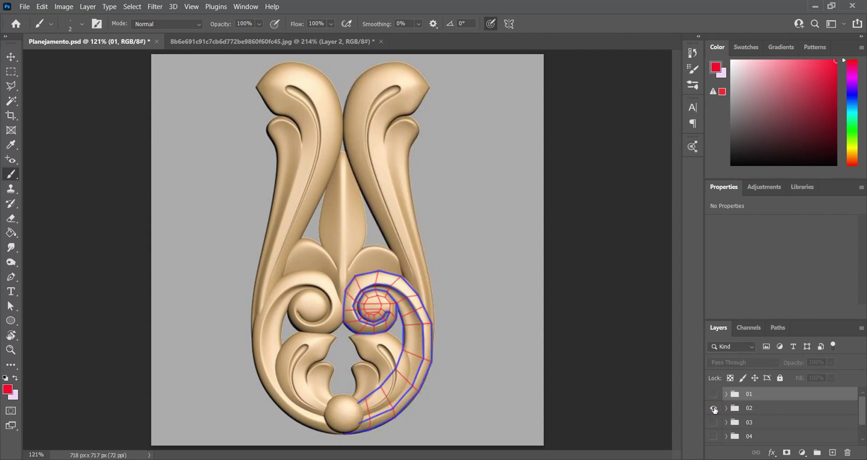
pyautogui.click(713, 409)
pyautogui.click(713, 423)
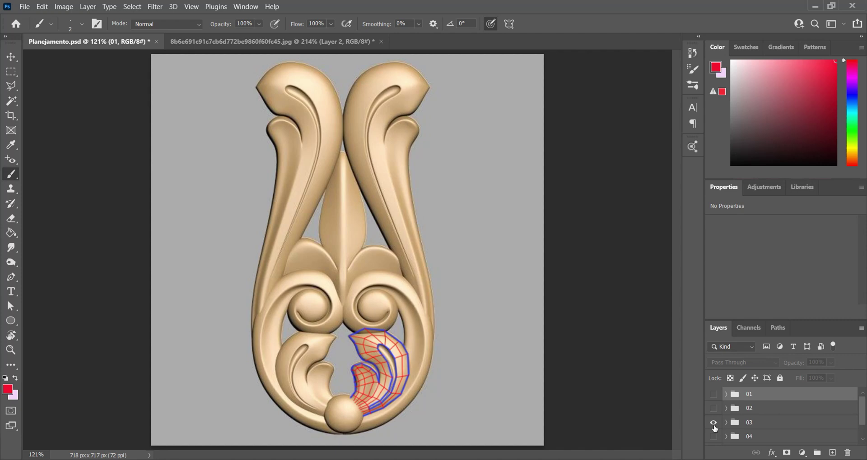
pyautogui.keyDown('alt'); pyautogui.scroll(3, 464, 380); pyautogui.keyUp('alt')
pyautogui.scroll(-1, 388, 402)
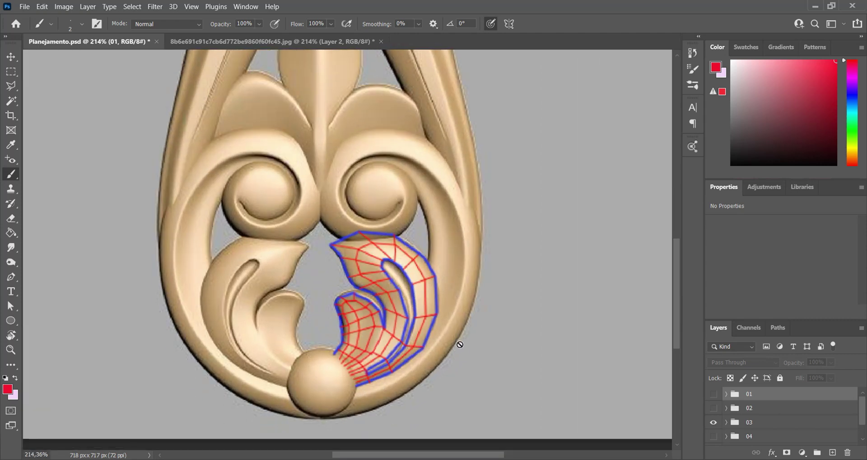
pyautogui.click(714, 423)
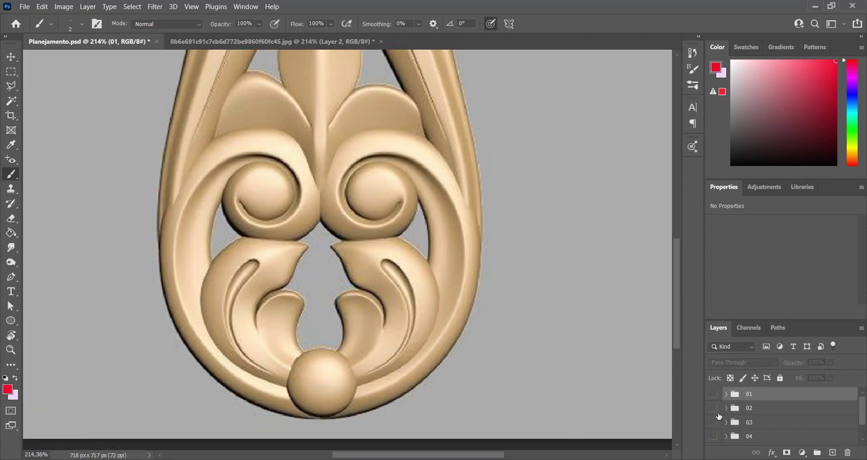
pyautogui.click(714, 409)
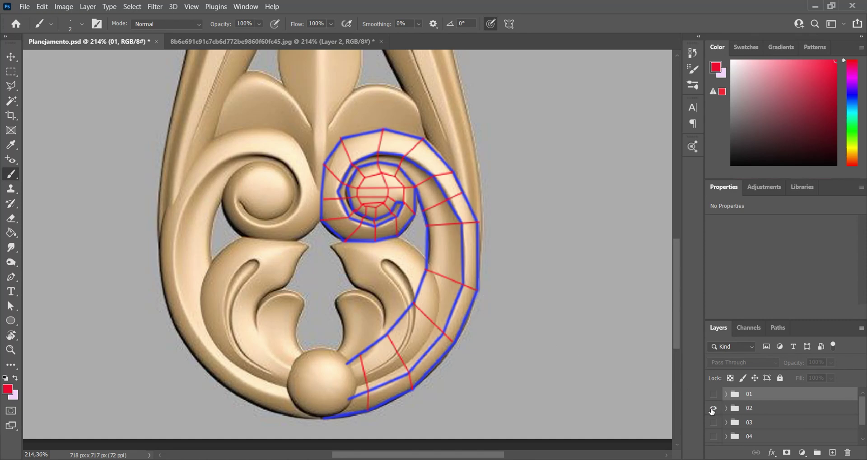
pyautogui.click(713, 410)
pyautogui.click(713, 436)
pyautogui.keyDown('alt'); pyautogui.scroll(-3, 372, 342); pyautogui.keyUp('alt')
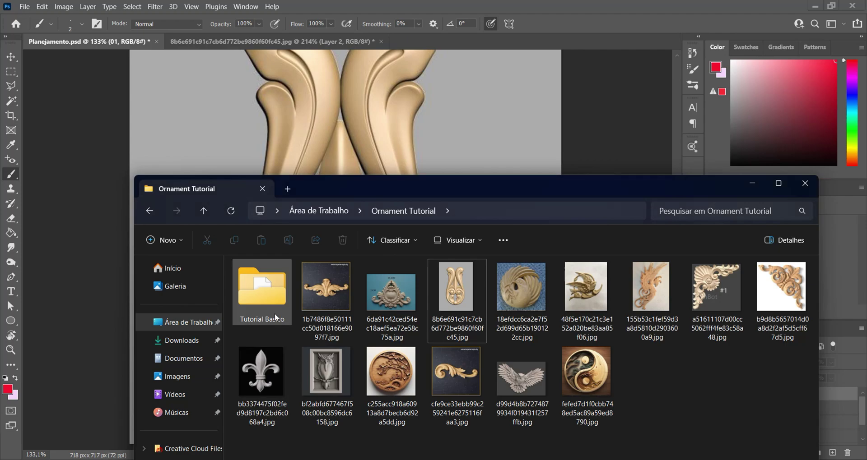
# Open 01.jpg from Tutorial Basico in Photos and step through to 04.jpg
pyautogui.doubleClick(262, 286)
pyautogui.click(316, 304)
pyautogui.doubleClick(316, 304)
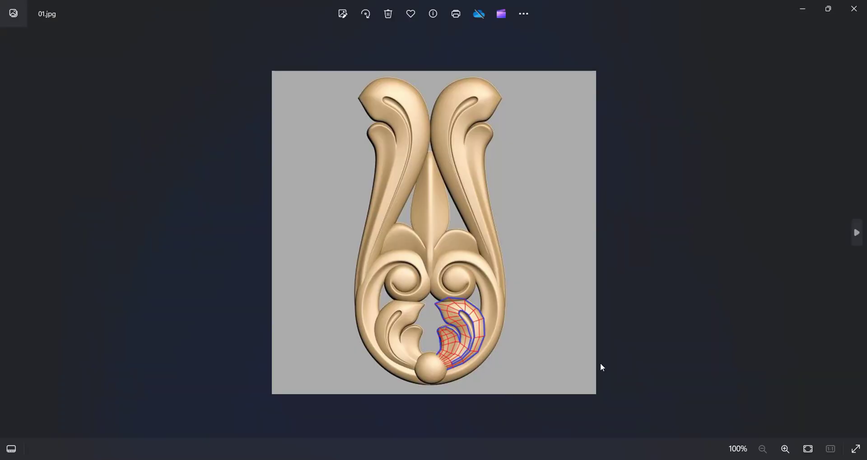
pyautogui.scroll(3, 548, 316)
pyautogui.scroll(-3, 541, 321)
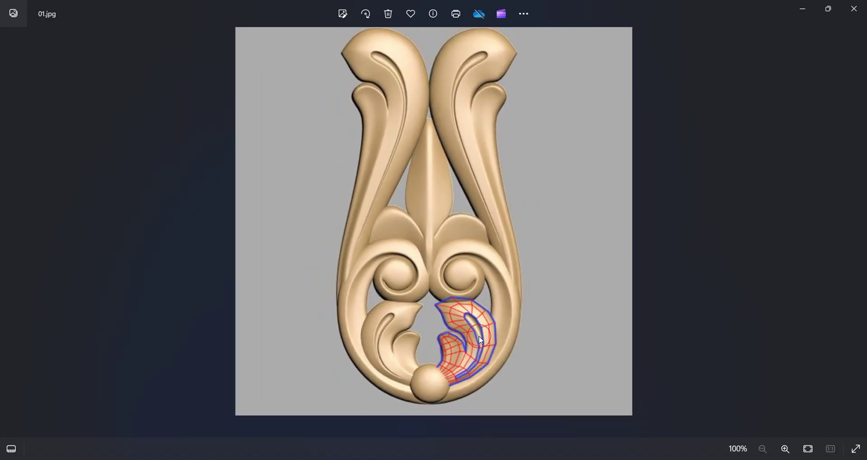
pyautogui.press('Right')
pyautogui.press('Right')
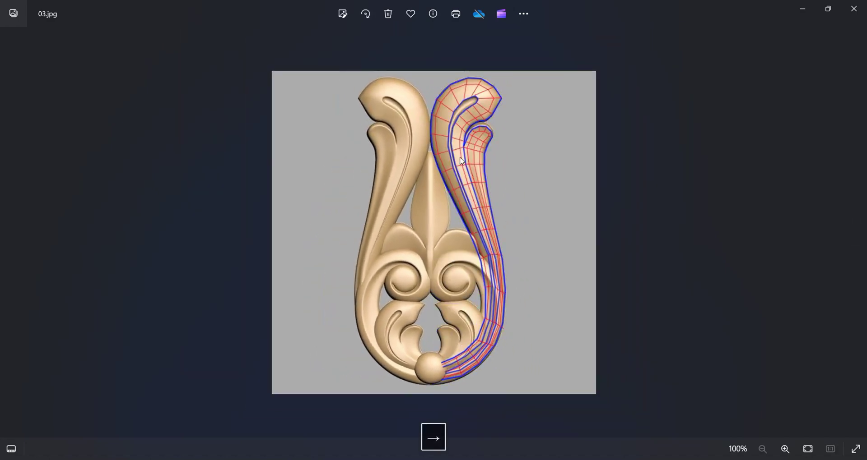
pyautogui.press('Right')
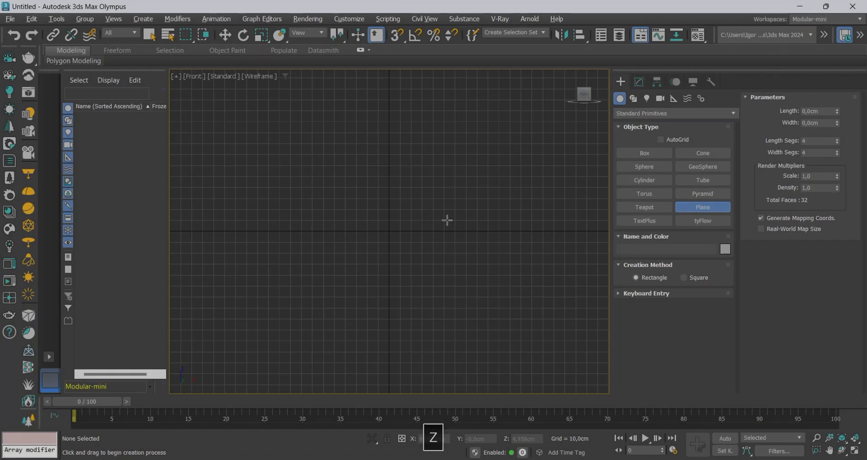
# Resize Plane001 to 150 × 150 cm with a single segment
pyautogui.press('z')
pyautogui.click(814, 112)
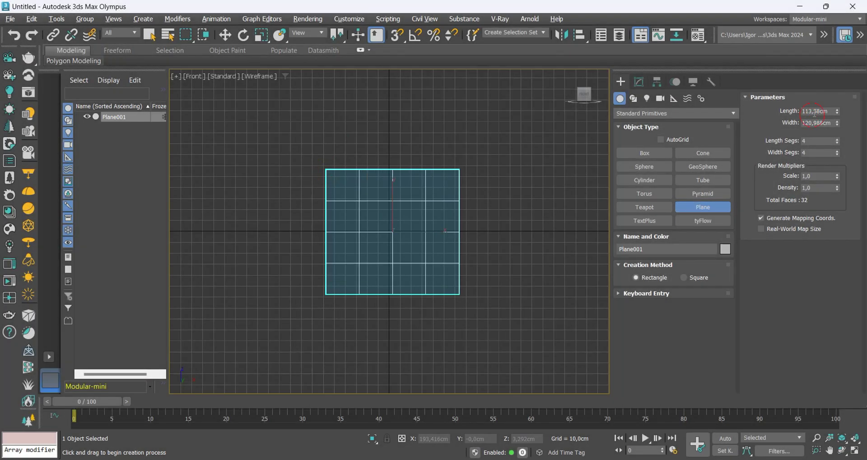
pyautogui.write('150')
pyautogui.press('Tab')
pyautogui.write('150')
pyautogui.press('Tab')
pyautogui.write('1')
pyautogui.press('Tab')
pyautogui.write('1')
pyautogui.press('Return')
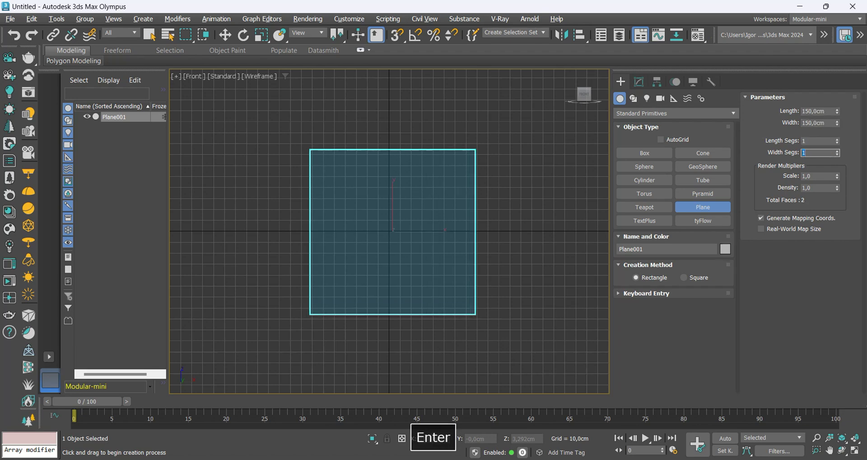
pyautogui.press('w')
# Shade the viewport, zero the plane's X position, and apply 01.jpg to it
pyautogui.press('F3')
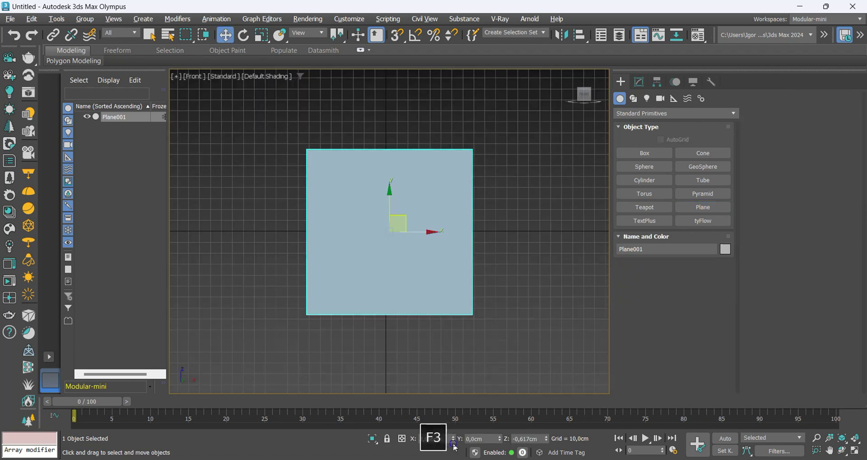
pyautogui.rightClick(453, 445)
pyautogui.click(392, 459)
pyautogui.moveTo(499, 107); pyautogui.dragTo(592, 291)
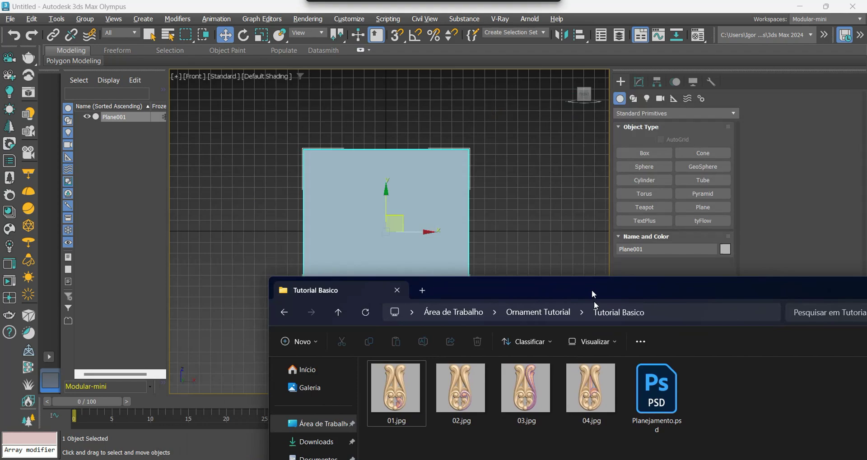
pyautogui.moveTo(395, 388); pyautogui.dragTo(413, 289)
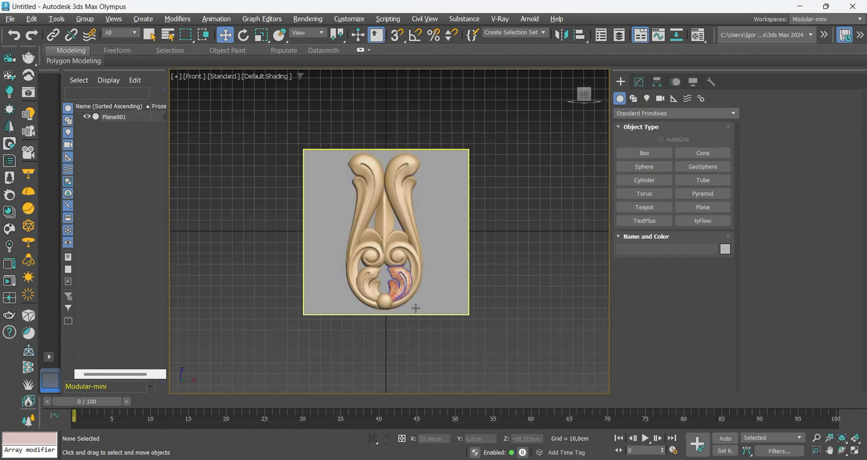
# Draw a small plane beside the ball and convert it to Editable Poly
pyautogui.scroll(5, 416, 308)
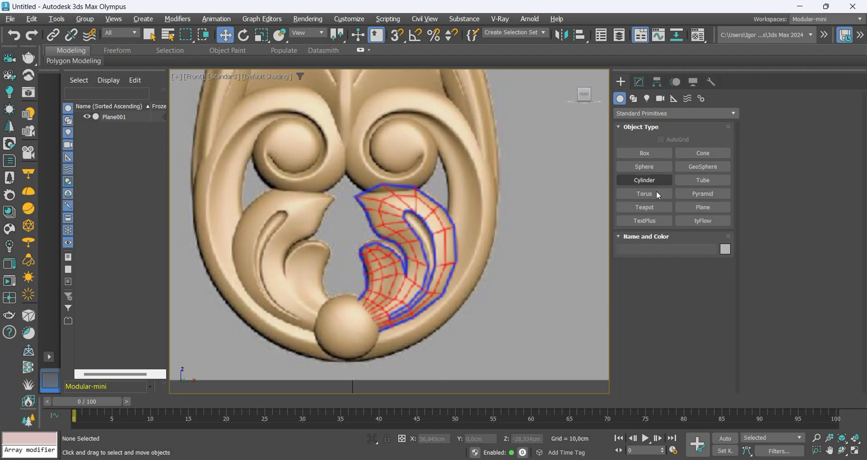
pyautogui.click(701, 207)
pyautogui.scroll(8, 316, 296)
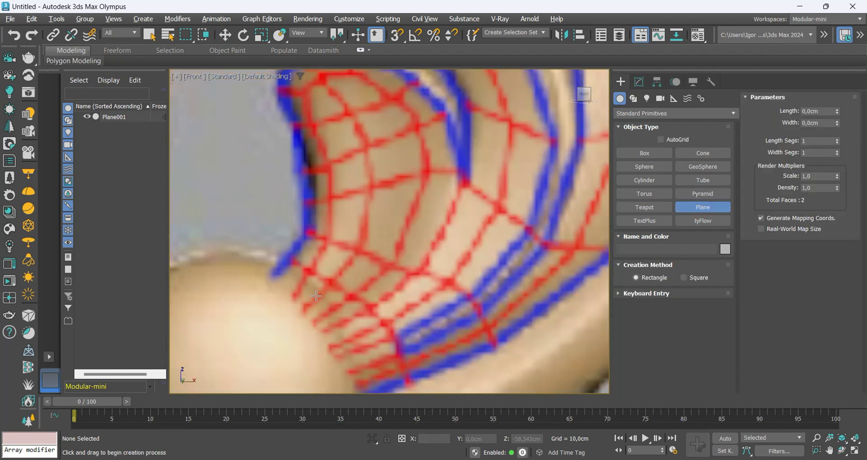
pyautogui.scroll(-6, 316, 296)
pyautogui.moveTo(306, 303); pyautogui.dragTo(337, 276)
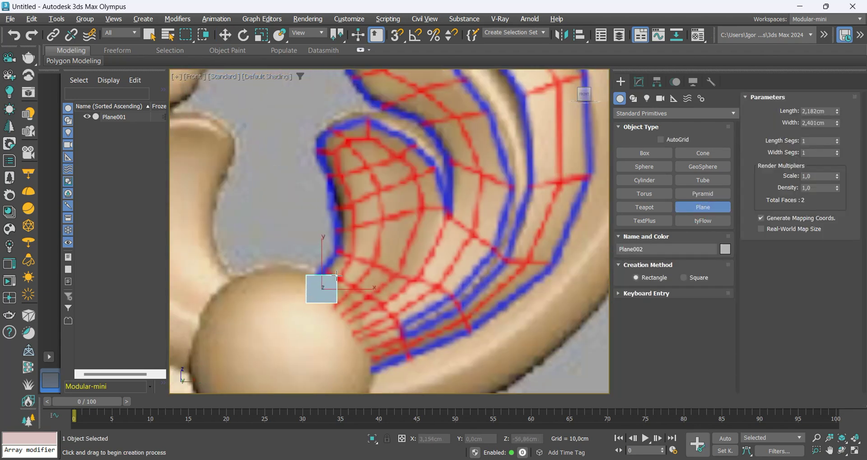
pyautogui.hotkey('ctrl', 't')
# Show edges over the shading and move the plane's top corners onto the guide line
pyautogui.press('1')
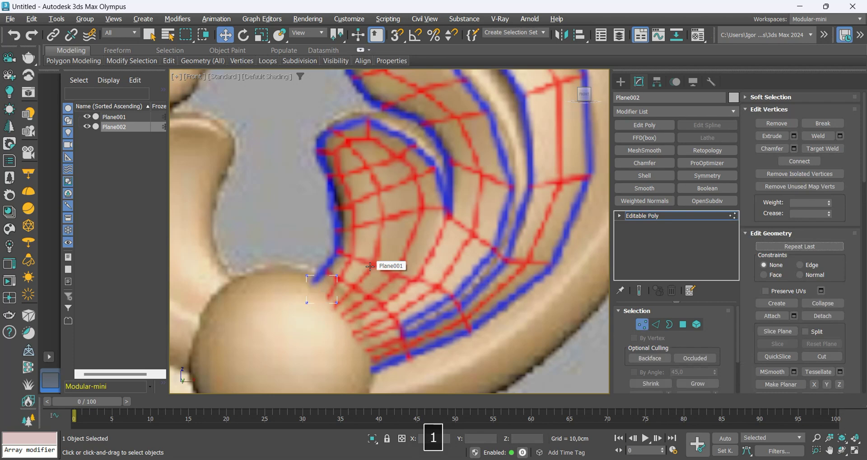
pyautogui.press('F4')
pyautogui.scroll(3, 327, 276)
pyautogui.press('F3')
pyautogui.press('F3')
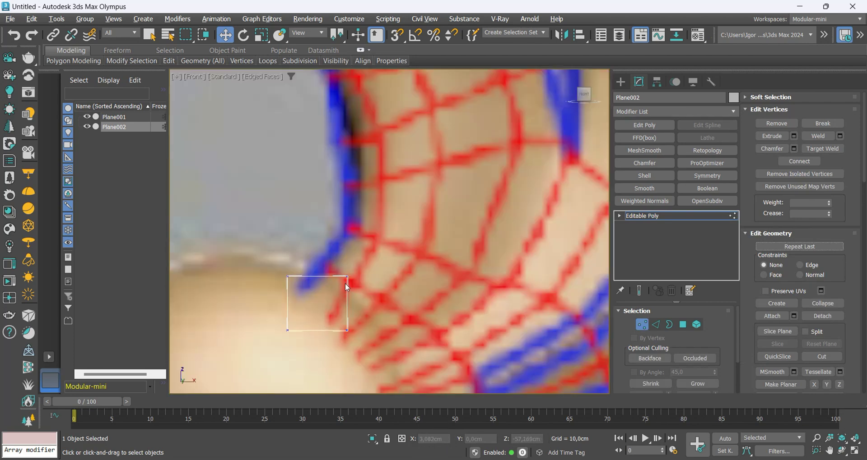
pyautogui.moveTo(347, 277); pyautogui.dragTo(349, 286)
pyautogui.moveTo(288, 277); pyautogui.dragTo(325, 265)
# Move the bottom corners and remaining vertices onto the ornament's outline
pyautogui.click(287, 331)
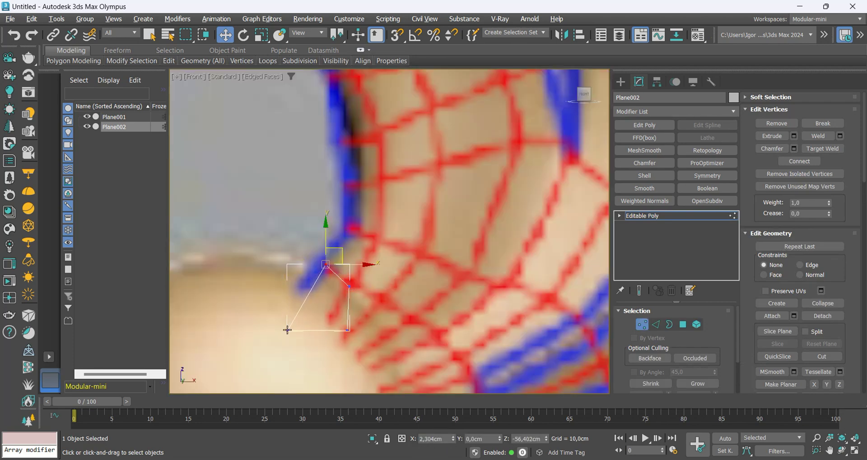
pyautogui.moveTo(287, 331); pyautogui.dragTo(269, 304)
pyautogui.click(348, 331)
pyautogui.moveTo(348, 331); pyautogui.dragTo(311, 332)
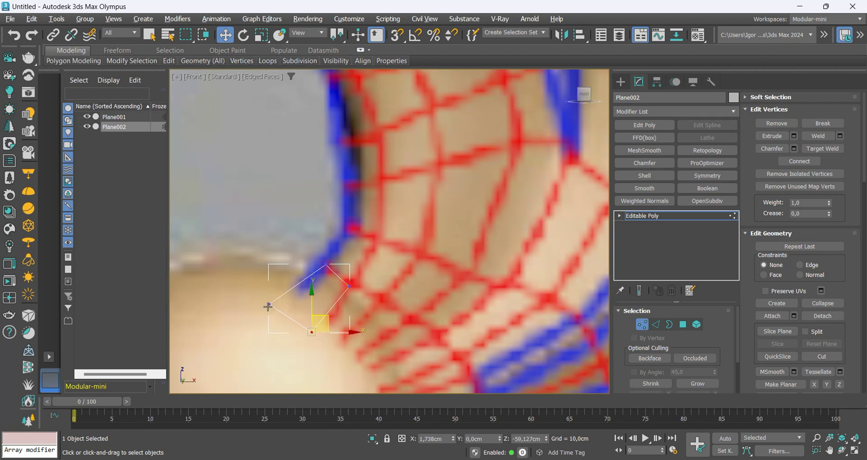
pyautogui.moveTo(269, 304); pyautogui.dragTo(281, 304)
pyautogui.scroll(-2, 316, 303)
pyautogui.moveTo(317, 303); pyautogui.dragTo(321, 322, button='middle')
pyautogui.scroll(2, 323, 303)
# Extrude a new quad up-right from the top-right edge and select its top vertex
pyautogui.press('2')
pyautogui.click(325, 307)
pyautogui.keyDown('shift'); pyautogui.moveTo(325, 306); pyautogui.dragTo(336, 215); pyautogui.keyUp('shift')
pyautogui.press('q')
pyautogui.press('1')
pyautogui.click(340, 248)
# Extrude the strip's top edge upward into three more quads
pyautogui.press('w')
pyautogui.press('2')
pyautogui.press('1')
pyautogui.moveTo(336, 215); pyautogui.dragTo(351, 266, button='middle')
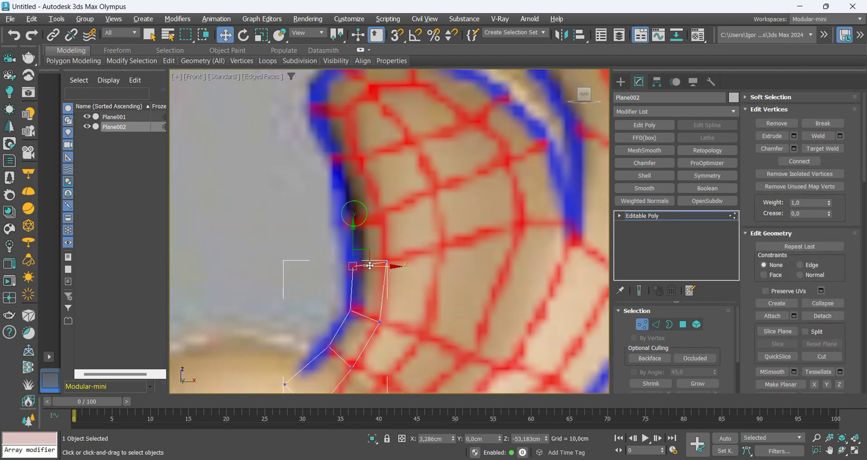
pyautogui.press('2')
pyautogui.keyDown('shift'); pyautogui.moveTo(369, 257); pyautogui.dragTo(364, 223); pyautogui.keyUp('shift')
pyautogui.moveTo(364, 223); pyautogui.dragTo(364, 238, button='middle')
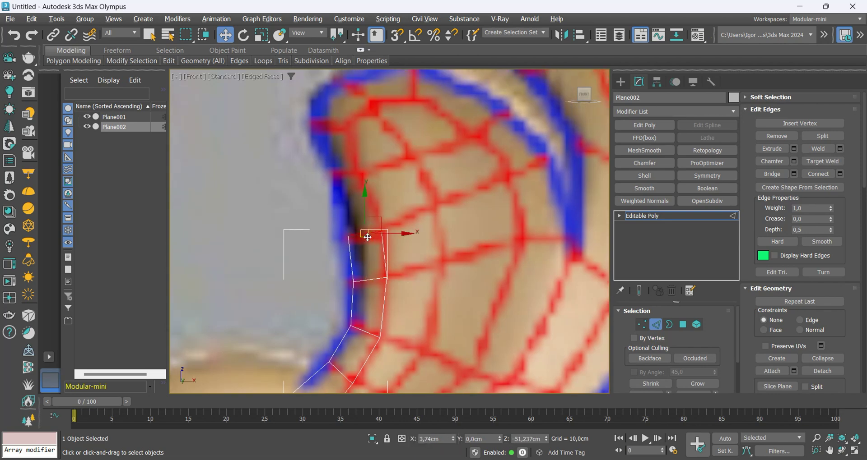
pyautogui.keyDown('shift'); pyautogui.moveTo(364, 233); pyautogui.dragTo(332, 130); pyautogui.keyUp('shift')
# Nudge the top-left vertex and the new edge into place along the guide
pyautogui.moveTo(332, 138); pyautogui.dragTo(349, 253, button='middle')
pyautogui.scroll(-2, 349, 229)
pyautogui.scroll(2, 349, 251)
pyautogui.press('1')
pyautogui.moveTo(333, 242); pyautogui.dragTo(332, 236)
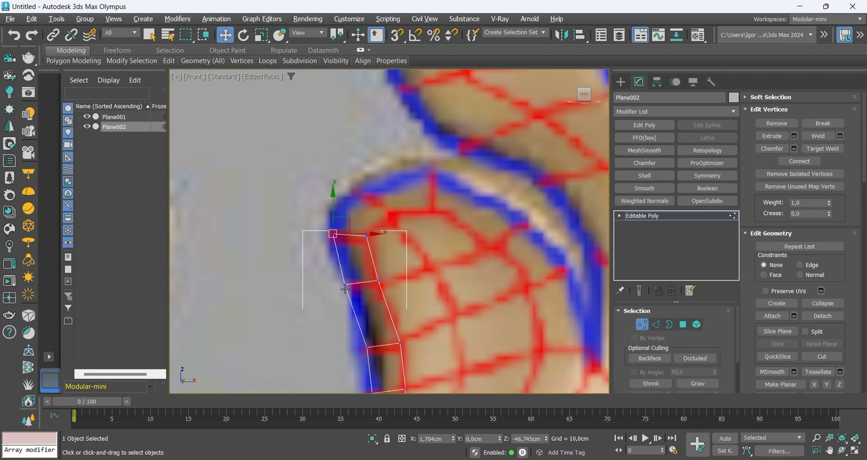
pyautogui.press('2')
pyautogui.moveTo(356, 239); pyautogui.dragTo(346, 255, button='middle')
pyautogui.keyDown('shift'); pyautogui.moveTo(366, 235); pyautogui.dragTo(371, 231); pyautogui.keyUp('shift')
pyautogui.press('1')
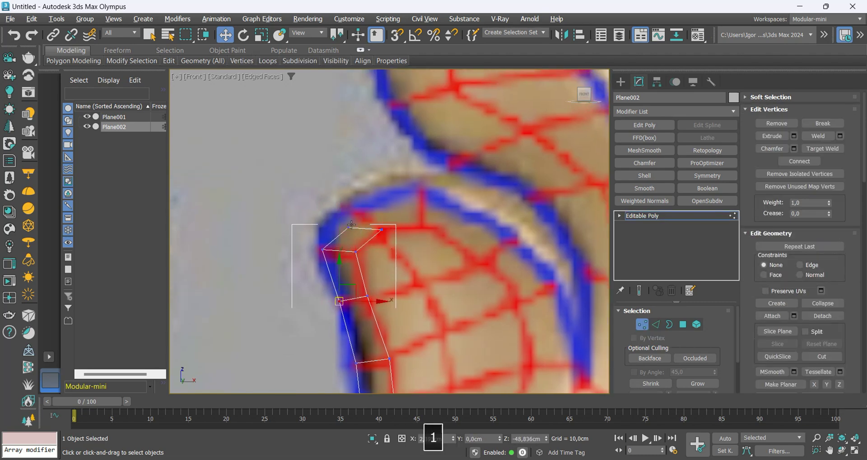
pyautogui.press('2')
pyautogui.press('1')
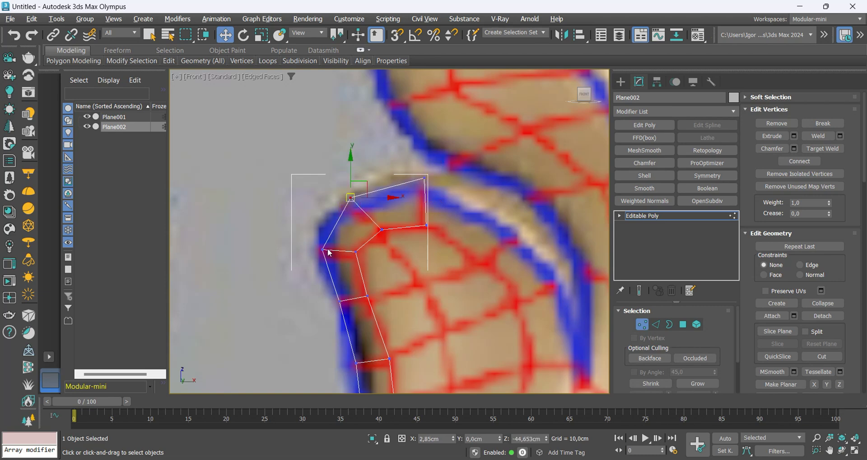
pyautogui.press('2')
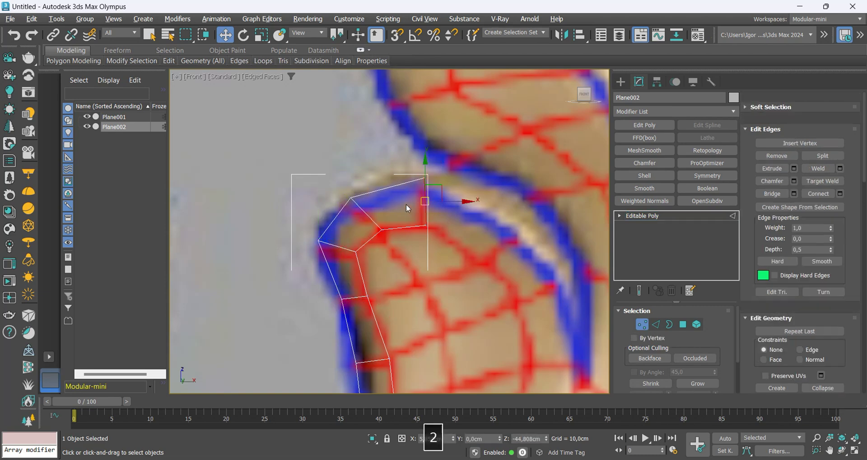
pyautogui.press('1')
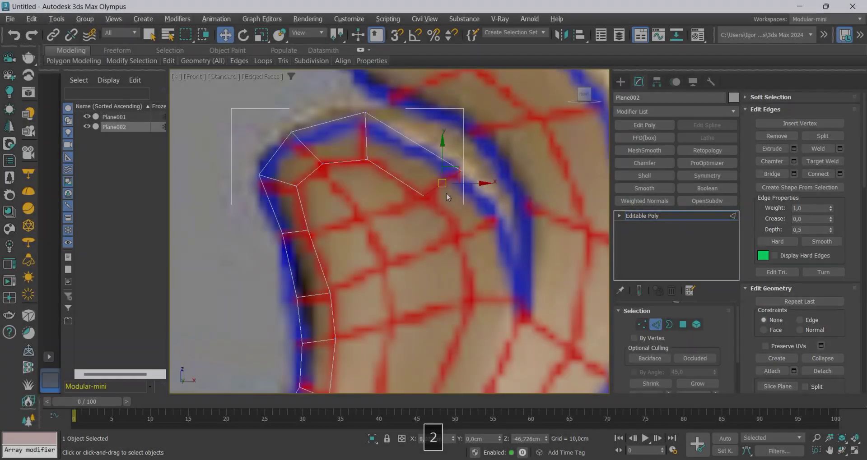
# Extend the strip outward from a border edge
pyautogui.keyDown('shift'); pyautogui.click(484, 228); pyautogui.keyUp('shift')
pyautogui.moveTo(484, 229); pyautogui.dragTo(471, 201, button='middle')
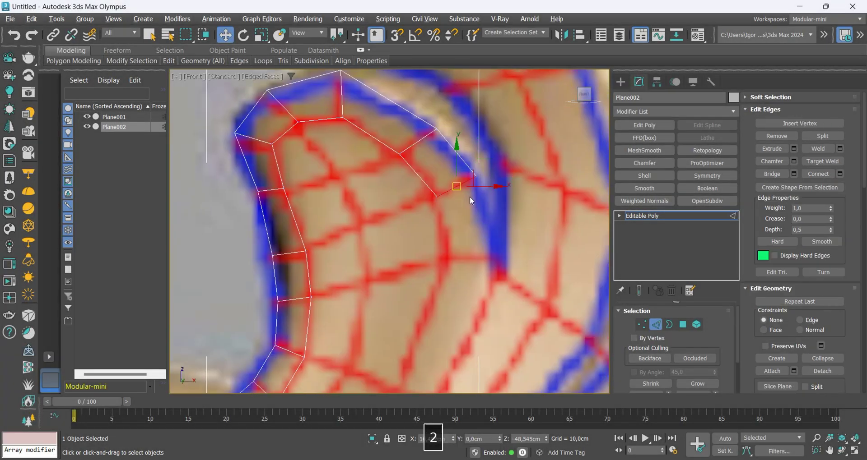
pyautogui.press('1')
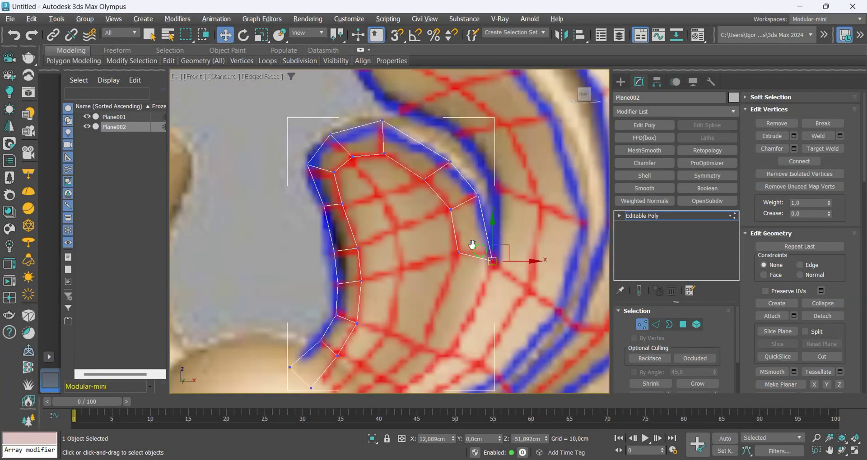
pyautogui.press('2')
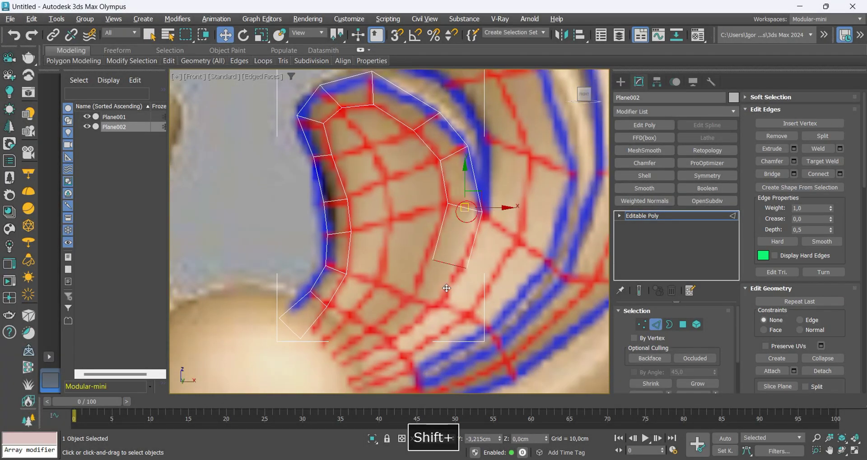
pyautogui.press('1')
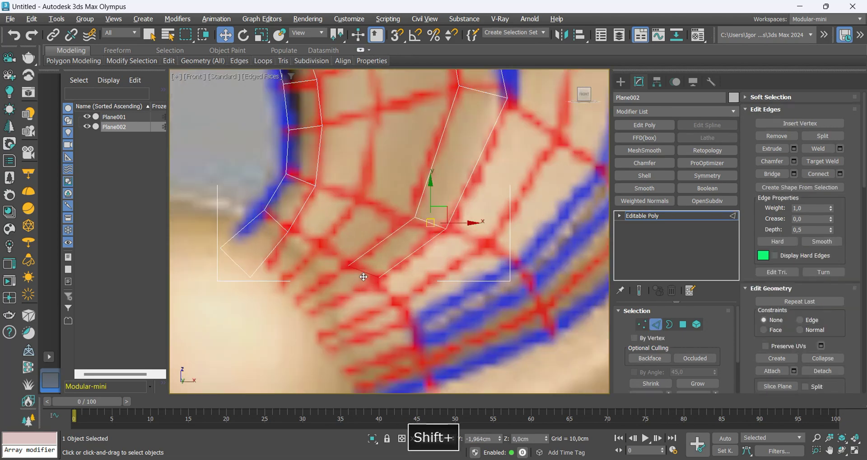
pyautogui.press('1')
pyautogui.press('2')
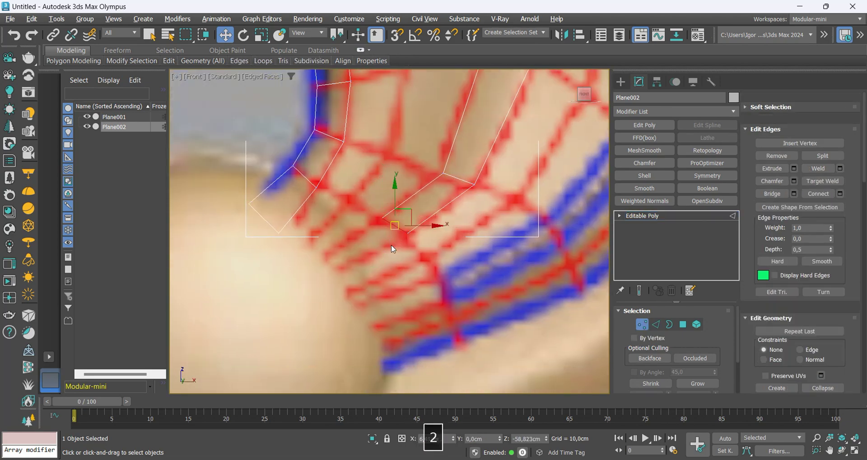
# Select outer border edges and extrude a new polygon toward the lower left
pyautogui.keyDown('shift'); pyautogui.click(325, 274); pyautogui.keyUp('shift')
pyautogui.scroll(-5, 325, 273)
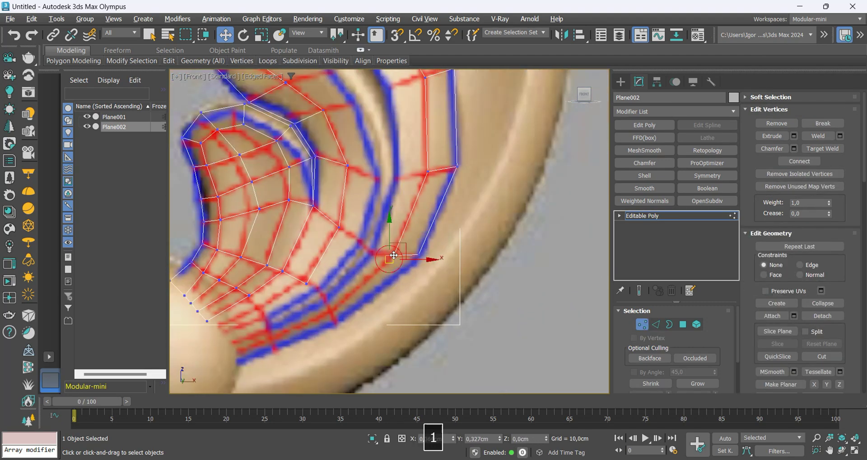
pyautogui.keyDown('shift'); pyautogui.click(342, 312); pyautogui.keyUp('shift')
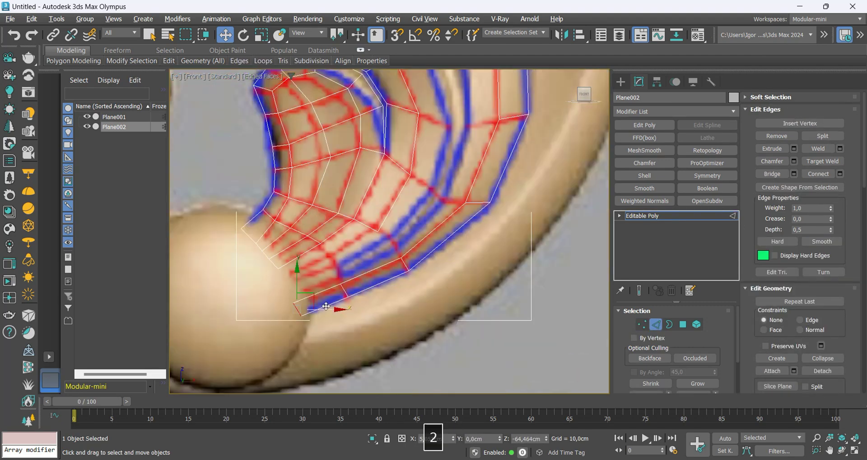
pyautogui.press('3')
pyautogui.press('2')
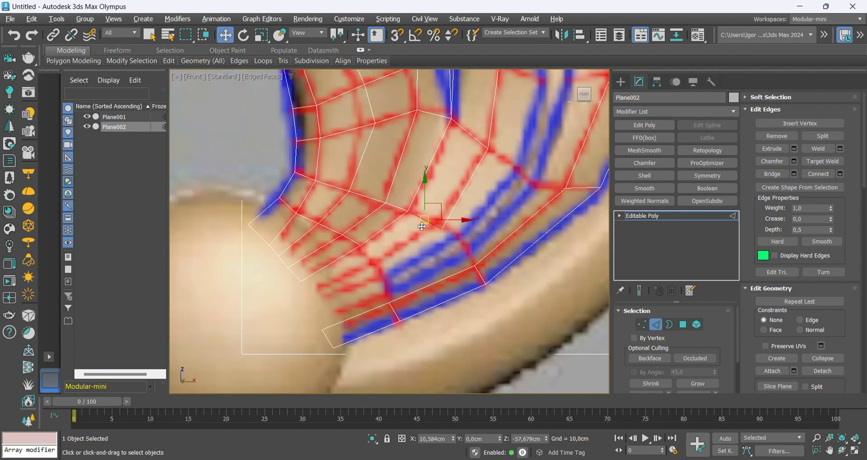
pyautogui.press('1')
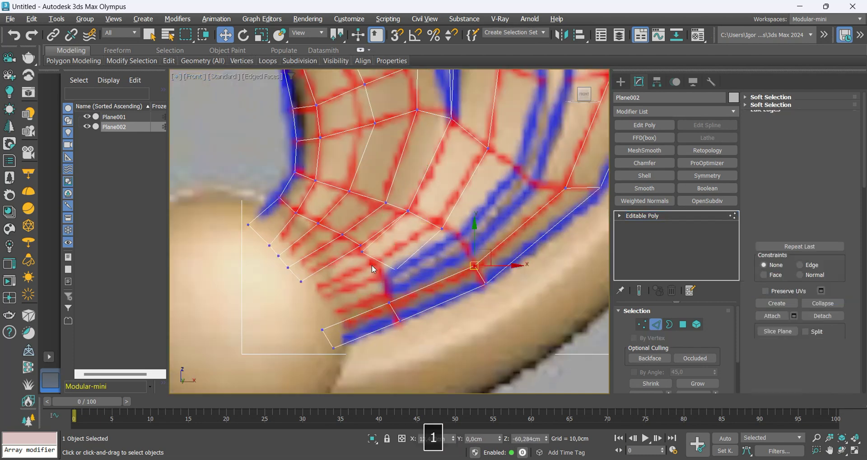
pyautogui.press('2')
pyautogui.click(378, 259)
pyautogui.keyDown('shift'); pyautogui.moveTo(378, 258); pyautogui.dragTo(319, 299); pyautogui.keyUp('shift')
pyautogui.press('1')
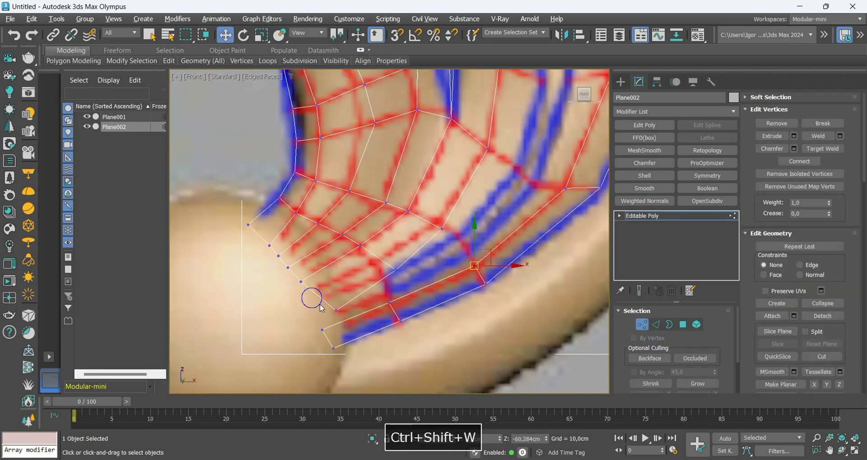
# Check the lower strip in wireframe and shaded display
pyautogui.moveTo(437, 221); pyautogui.dragTo(425, 233, button='middle')
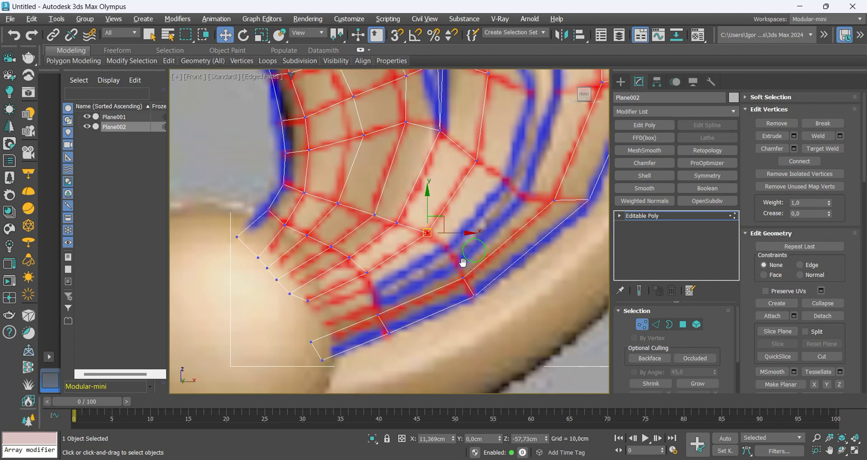
pyautogui.press('2')
pyautogui.moveTo(354, 325); pyautogui.dragTo(347, 321, button='middle')
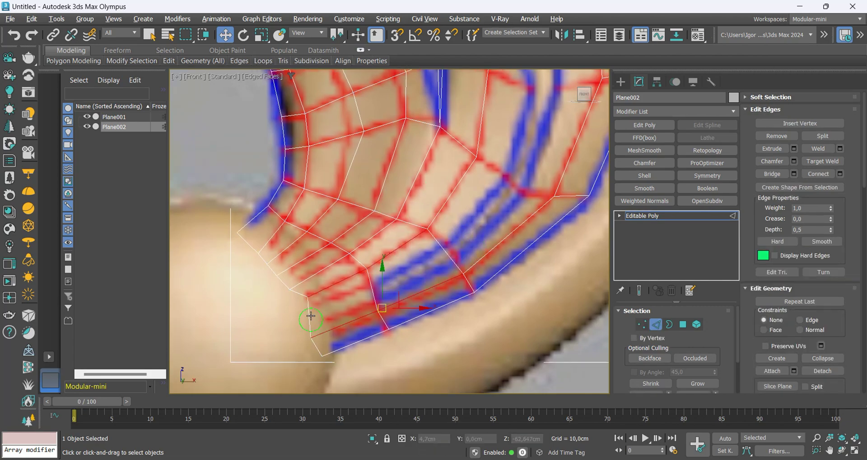
pyautogui.press('1')
pyautogui.press('F3')
pyautogui.scroll(-5, 389, 268)
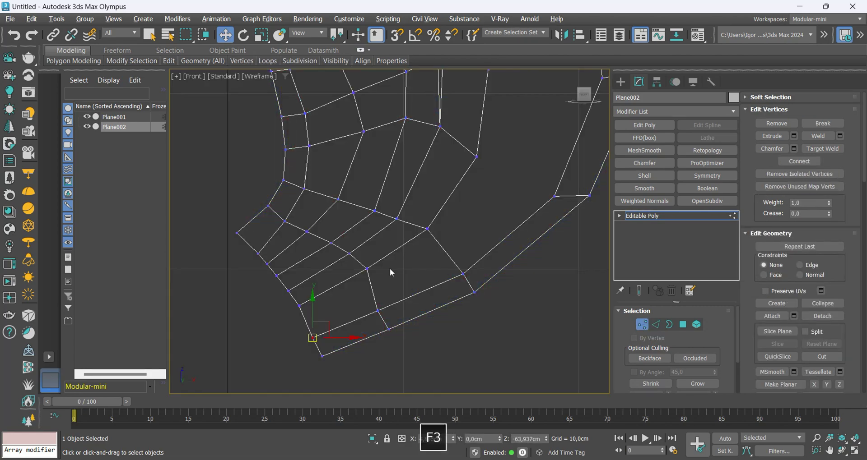
pyautogui.press('F3')
pyautogui.press('F3')
pyautogui.press('F3')
pyautogui.scroll(5, 406, 205)
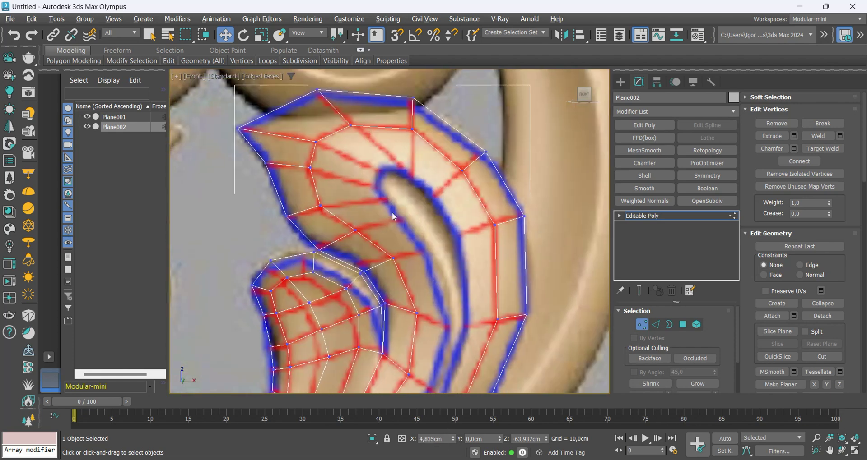
# Nudge edges and vertices onto the inner loop guide
pyautogui.press('2')
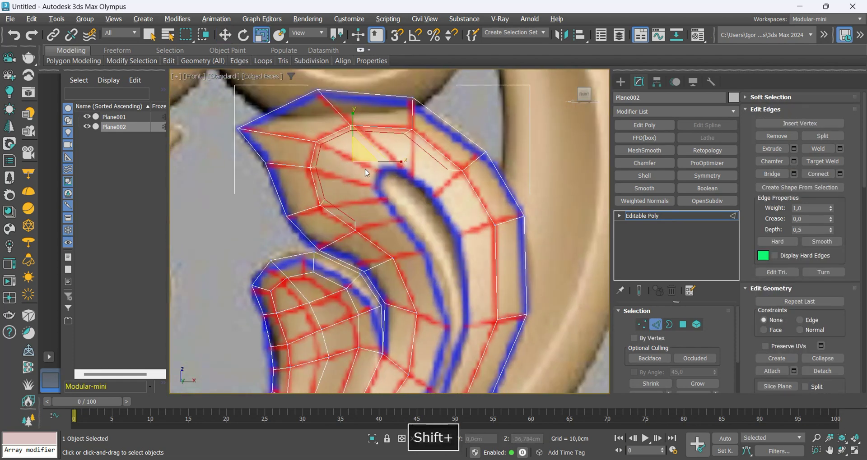
pyautogui.press('1')
pyautogui.press('2')
pyautogui.moveTo(362, 153); pyautogui.dragTo(364, 150)
pyautogui.press('1')
pyautogui.scroll(3, 435, 181)
pyautogui.click(456, 179)
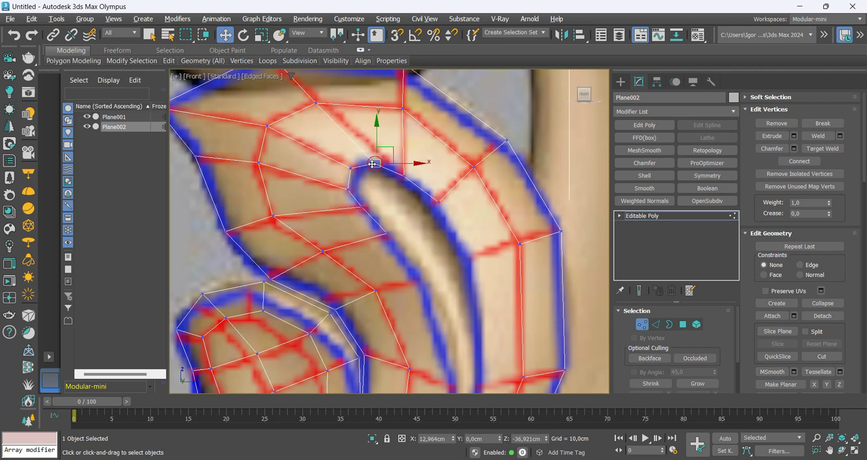
pyautogui.moveTo(348, 169); pyautogui.dragTo(354, 171)
pyautogui.moveTo(439, 213); pyautogui.dragTo(427, 191, button='middle')
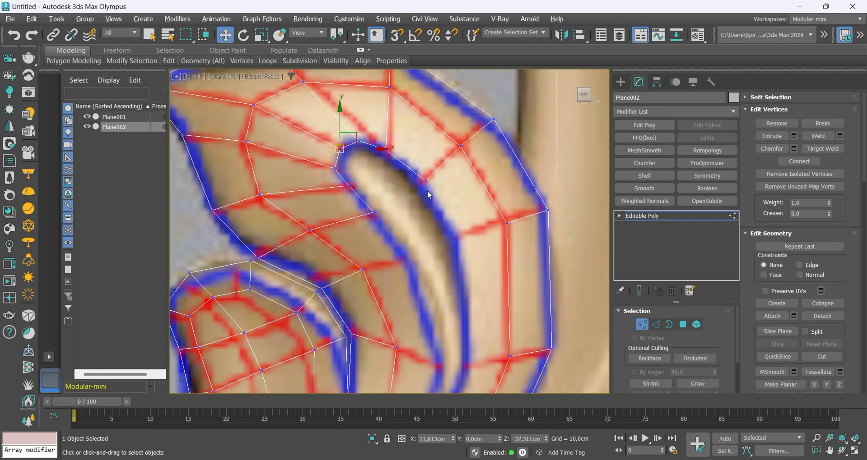
pyautogui.moveTo(426, 179); pyautogui.dragTo(424, 183)
pyautogui.moveTo(489, 236); pyautogui.dragTo(470, 212, button='middle')
# Insert new edge loops across the spiral mesh, checking it in wireframe
pyautogui.press('2')
pyautogui.press('F3')
pyautogui.press('F3')
pyautogui.scroll(-2, 469, 209)
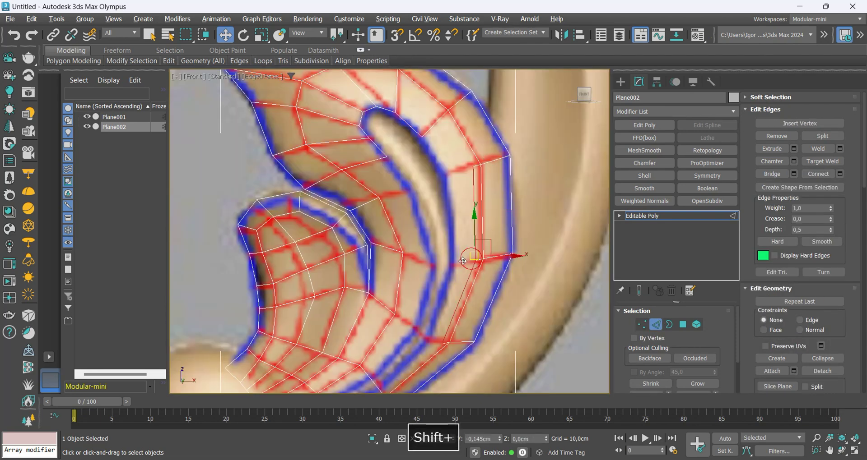
pyautogui.press('1')
pyautogui.moveTo(411, 372); pyautogui.dragTo(447, 254, button='middle')
pyautogui.press('F3')
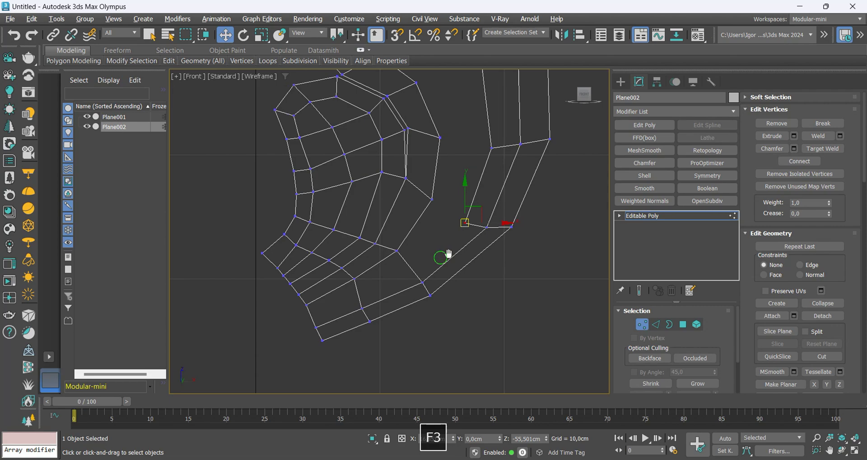
pyautogui.press('F3')
pyautogui.scroll(2, 415, 274)
pyautogui.hotkey('alt', '1')
pyautogui.press('2')
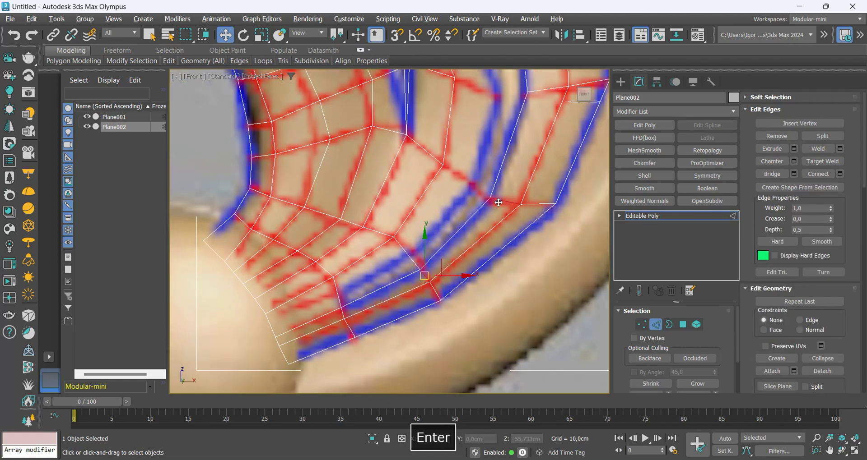
pyautogui.moveTo(457, 189); pyautogui.dragTo(426, 232, button='middle')
pyautogui.press('F3')
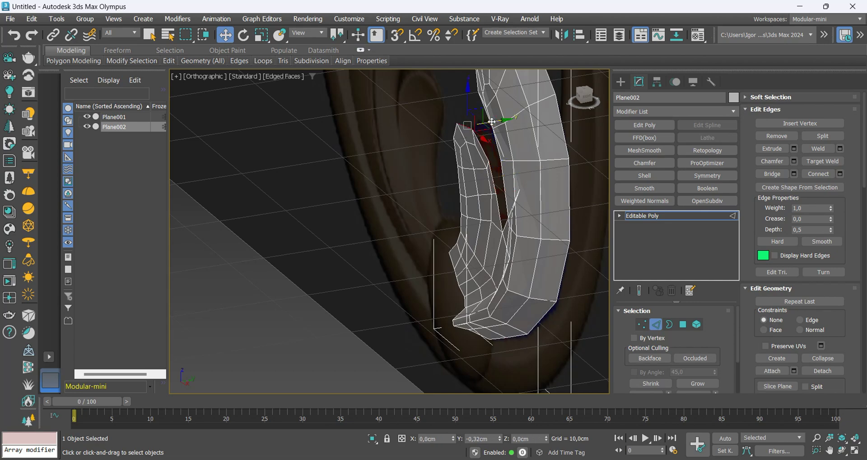
# Frame Plane002 in the front view, see-through and isolated, and select a polygon loop
pyautogui.press('f')
pyautogui.press('F3')
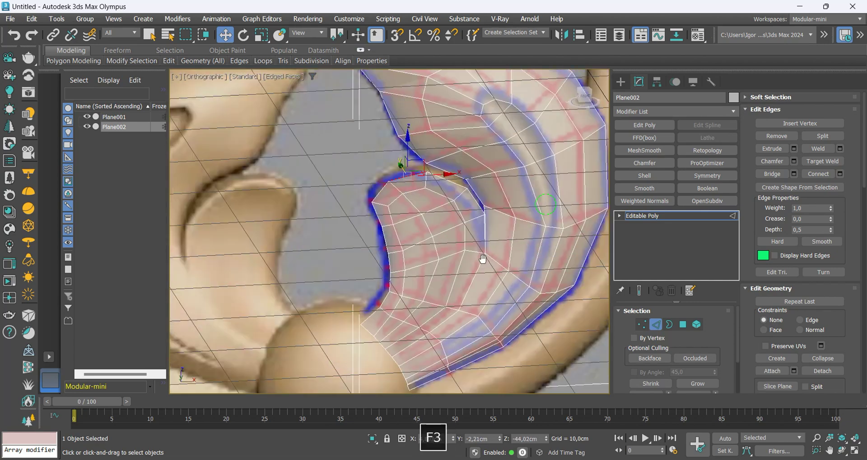
pyautogui.press('z')
pyautogui.hotkey('alt', 'x')
pyautogui.hotkey('alt', 'q')
pyautogui.press('F4')
pyautogui.press('F4')
pyautogui.moveTo(423, 260); pyautogui.dragTo(434, 240, button='middle')
pyautogui.press('4')
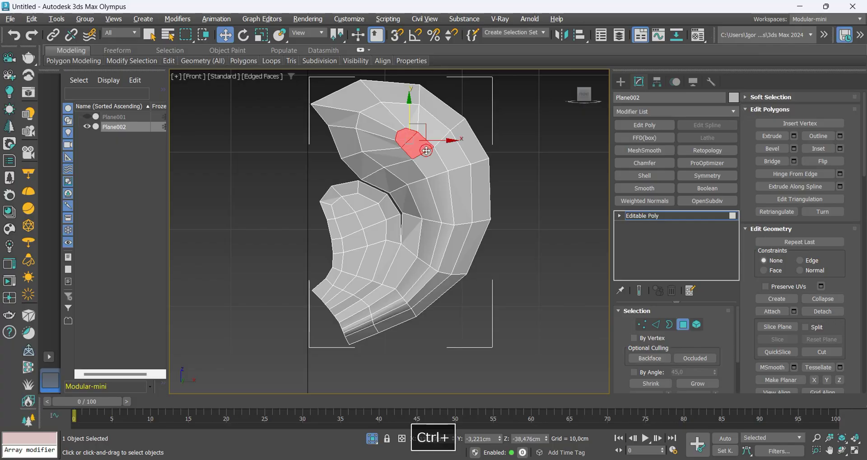
pyautogui.keyDown('shift'); pyautogui.click(426, 151); pyautogui.keyUp('shift')
pyautogui.press('F3')
pyautogui.press('F3')
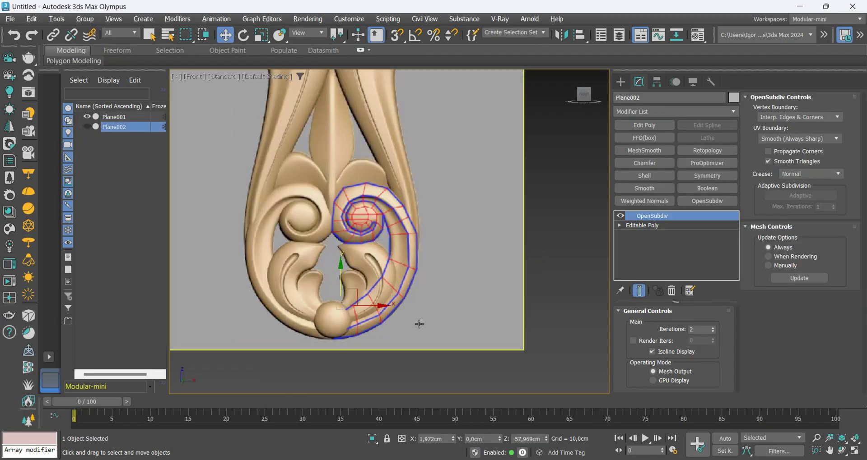
# Draw a small plane beside the lower ball and convert it to editable polygons
pyautogui.scroll(2, 419, 324)
pyautogui.moveTo(458, 212); pyautogui.dragTo(494, 243, button='middle')
pyautogui.click(494, 244)
pyautogui.moveTo(437, 264); pyautogui.dragTo(471, 270, button='middle')
pyautogui.scroll(2, 400, 245)
pyautogui.click(621, 83)
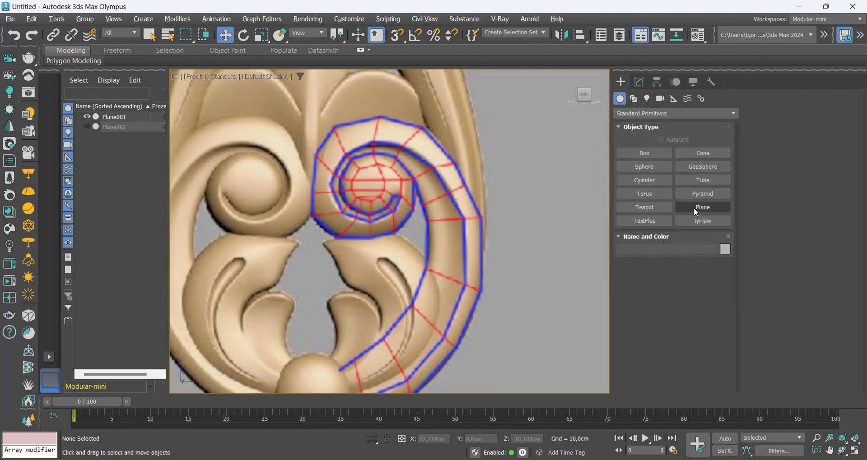
pyautogui.click(695, 210)
pyautogui.scroll(5, 359, 308)
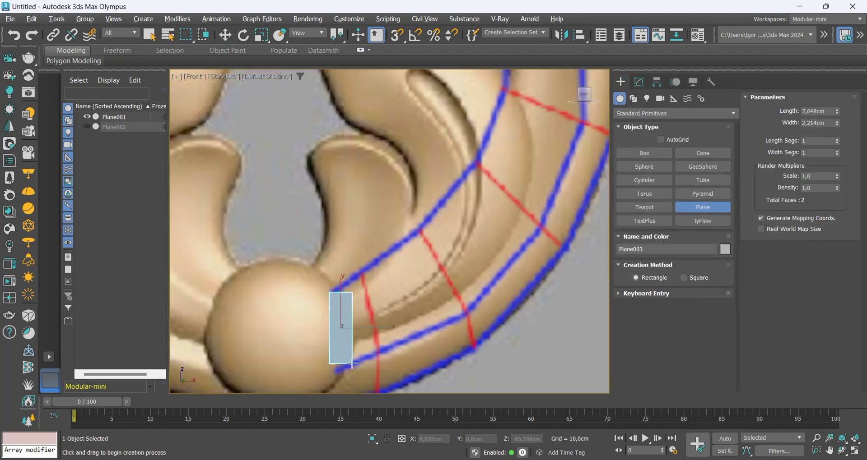
pyautogui.moveTo(351, 364); pyautogui.dragTo(355, 367)
pyautogui.rightClick(355, 368)
pyautogui.moveTo(356, 342); pyautogui.dragTo(359, 315, button='middle')
pyautogui.press('1')
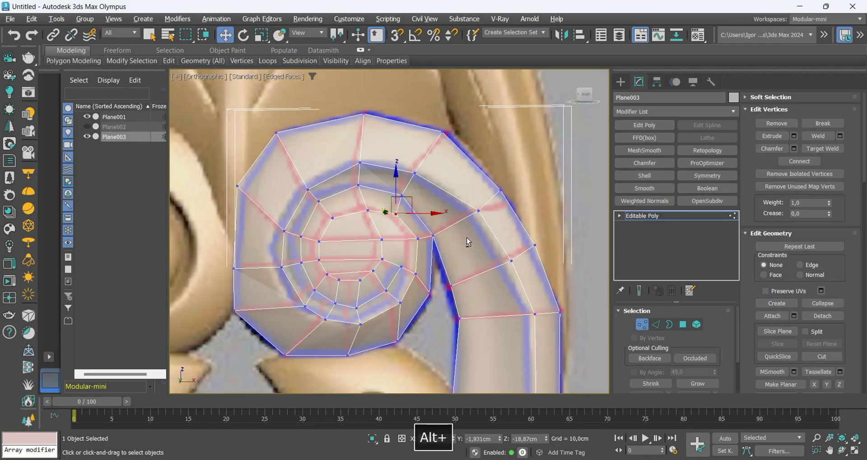
# Orbit to inspect the spiral mesh and select its top vertex, toggling wireframe and see-through
pyautogui.keyDown('alt'); pyautogui.moveTo(467, 242); pyautogui.dragTo(353, 266, button='middle'); pyautogui.keyUp('alt')
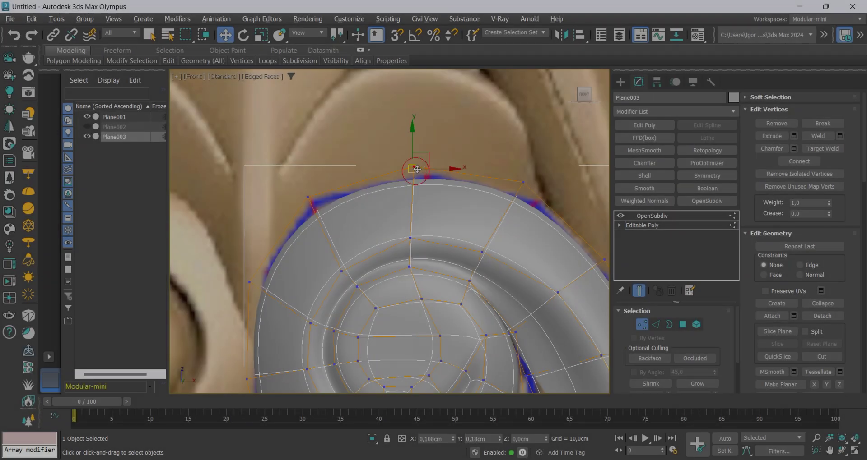
pyautogui.press('F3')
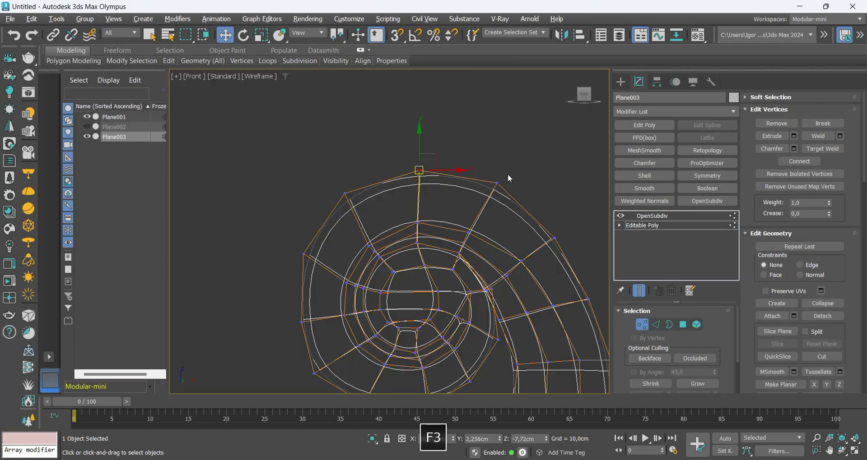
pyautogui.click(497, 183)
pyautogui.press('F3')
pyautogui.press('F3')
pyautogui.press('1')
pyautogui.press('F3')
pyautogui.press('F4')
pyautogui.hotkey('alt', 'x')
pyautogui.hotkey('alt', 'x')
pyautogui.press('F4')
# Review Plane003 with edge and wireframe toggles, then deselect it and isolate the selection
pyautogui.scroll(-4, 494, 205)
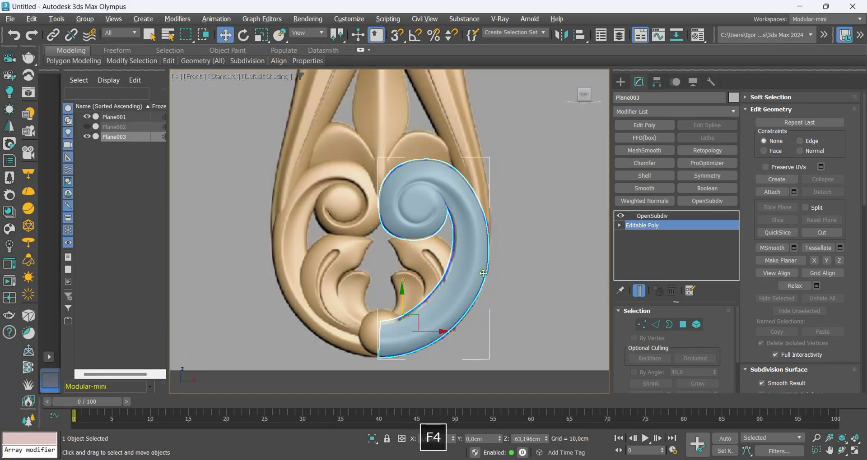
pyautogui.moveTo(482, 273); pyautogui.dragTo(500, 260, button='middle')
pyautogui.scroll(-2, 497, 261)
pyautogui.press('F4')
pyautogui.scroll(2, 474, 312)
pyautogui.press('F3')
pyautogui.press('F3')
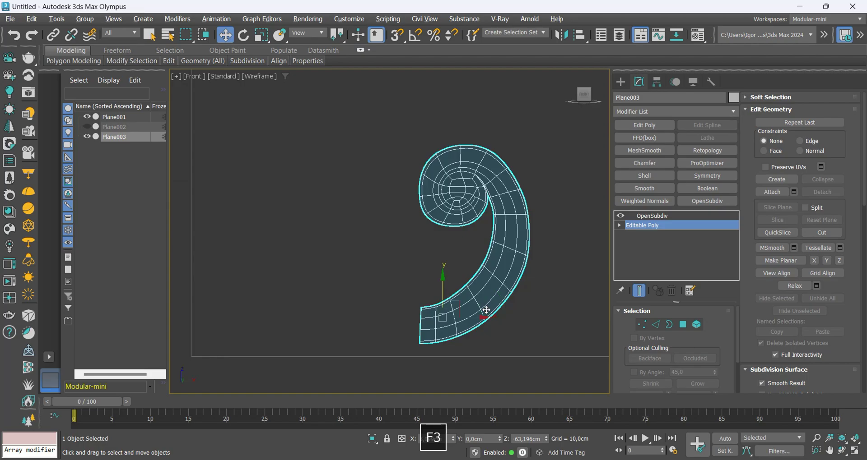
pyautogui.scroll(-2, 469, 315)
pyautogui.click(460, 354)
pyautogui.hotkey('alt', 'q')
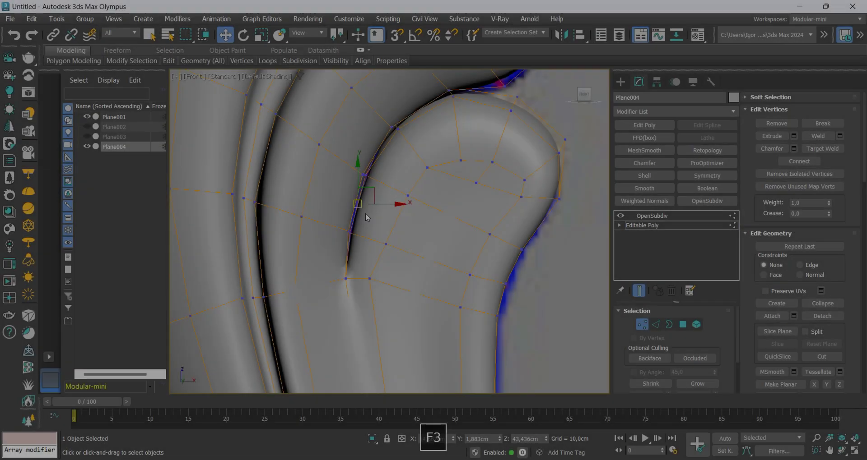
# Refine the tall centre leaf Plane005's vertices and edge loops with edge display toggled
pyautogui.press('1')
pyautogui.scroll(-5, 367, 216)
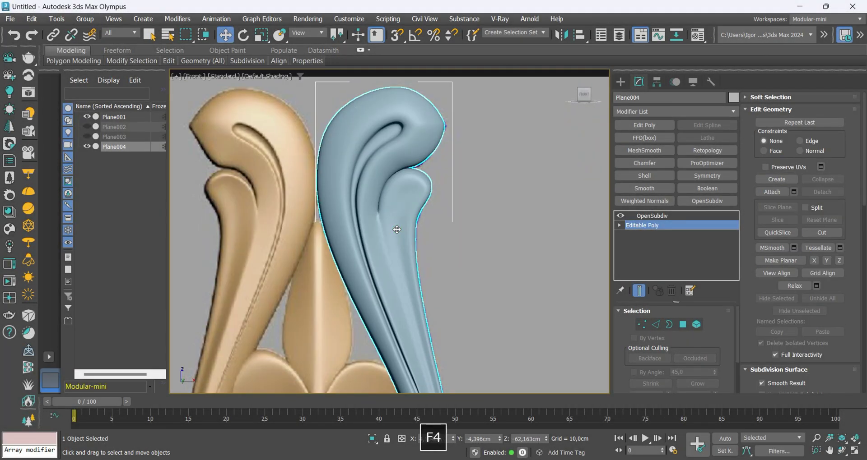
pyautogui.moveTo(431, 363); pyautogui.dragTo(422, 283, button='middle')
pyautogui.press('F4')
pyautogui.scroll(2, 399, 250)
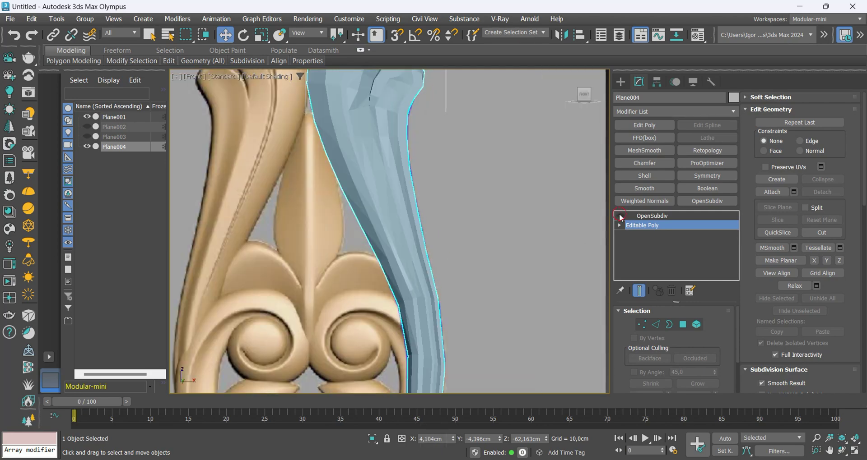
pyautogui.press('1')
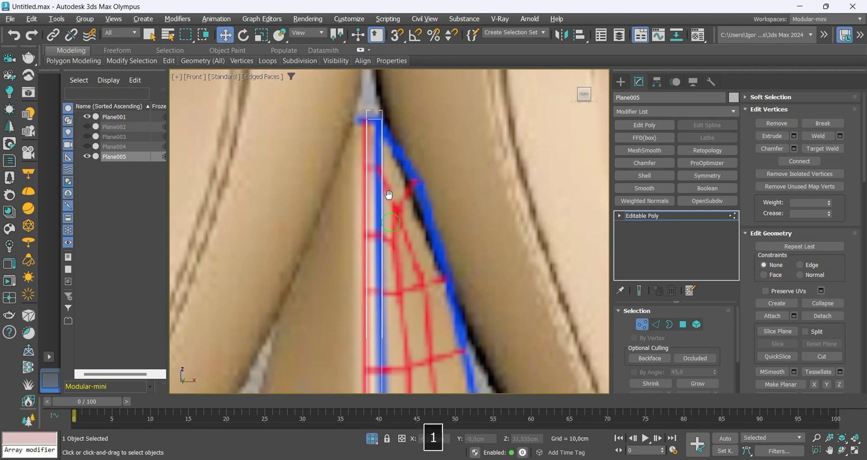
pyautogui.scroll(2, 381, 181)
pyautogui.hotkey('alt', '1')
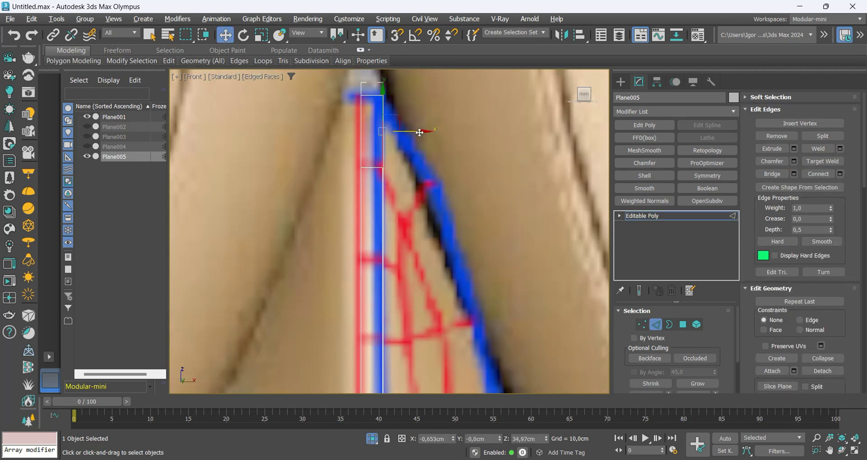
pyautogui.press('F4')
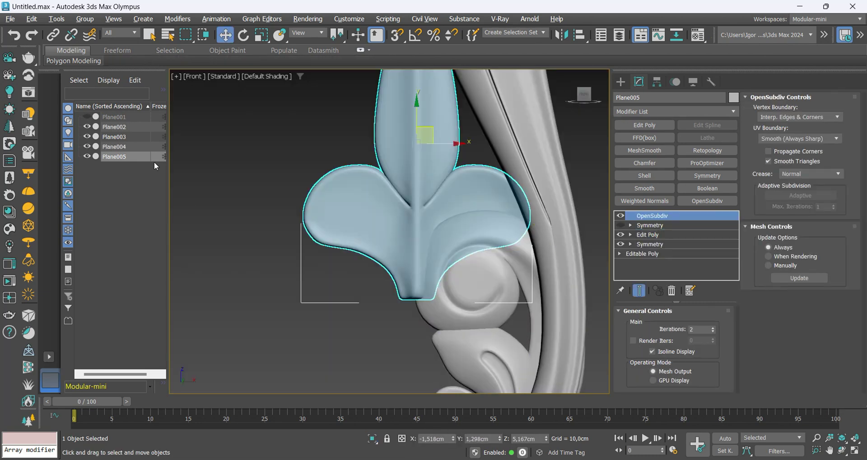
# In Scene Explorer, show the reference Plane001 and hide Plane002 and Plane003
pyautogui.click(86, 116)
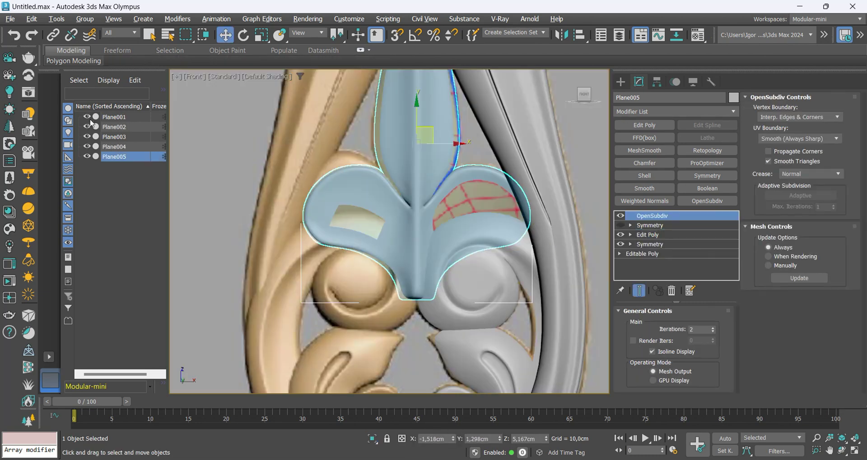
pyautogui.click(87, 126)
pyautogui.click(87, 136)
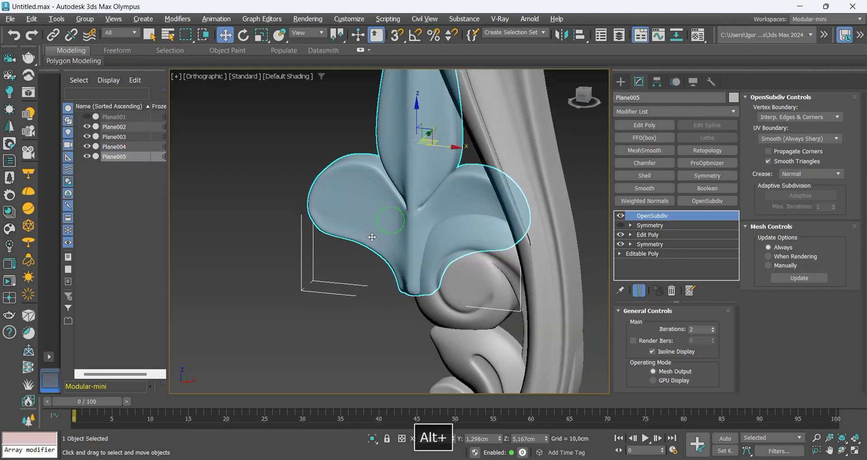
# Orbit around the assembled pieces, then frame the whole ornament in wireframe
pyautogui.keyDown('alt'); pyautogui.moveTo(372, 236); pyautogui.dragTo(429, 284, button='middle'); pyautogui.keyUp('alt')
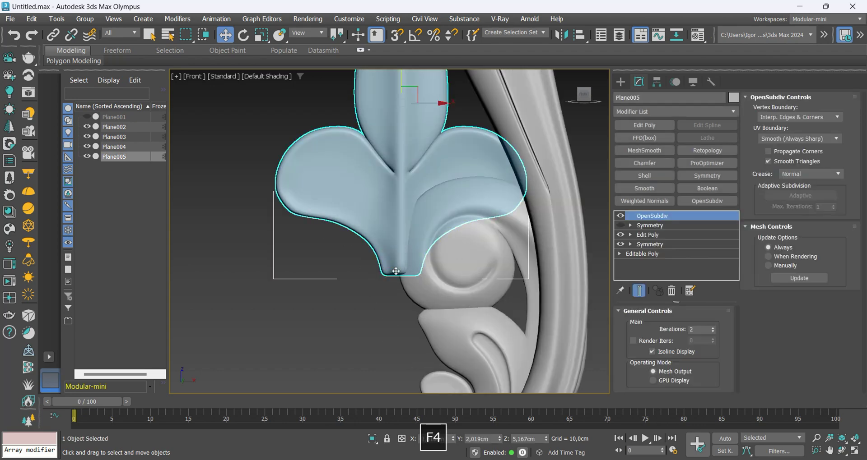
pyautogui.keyDown('alt'); pyautogui.moveTo(433, 280); pyautogui.dragTo(456, 289, button='middle'); pyautogui.keyUp('alt')
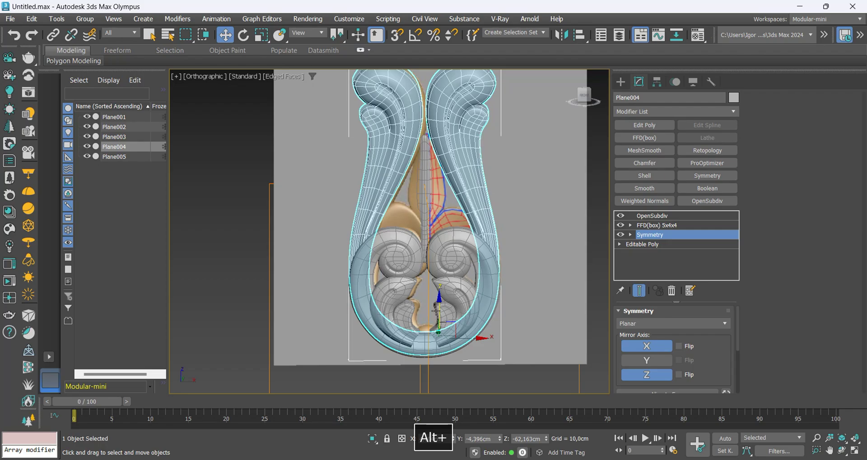
pyautogui.press('z')
pyautogui.press('F3')
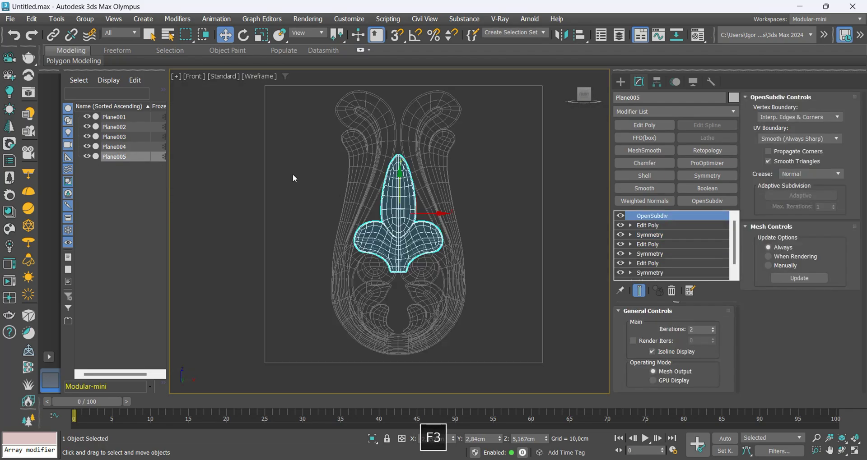
# Adjust Plane004's base Editable Poly vertices, then return to its OpenSubdiv result and deselect
pyautogui.click(261, 187)
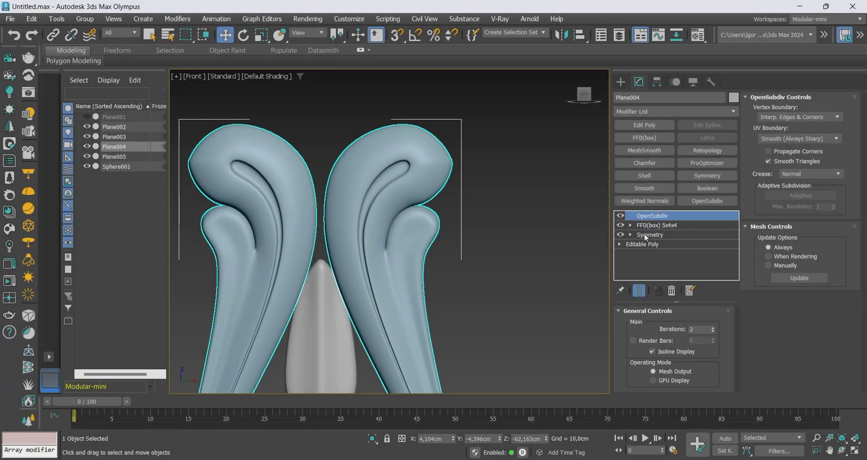
pyautogui.click(645, 245)
pyautogui.press('z')
pyautogui.press('1')
pyautogui.press('F4')
pyautogui.scroll(5, 462, 163)
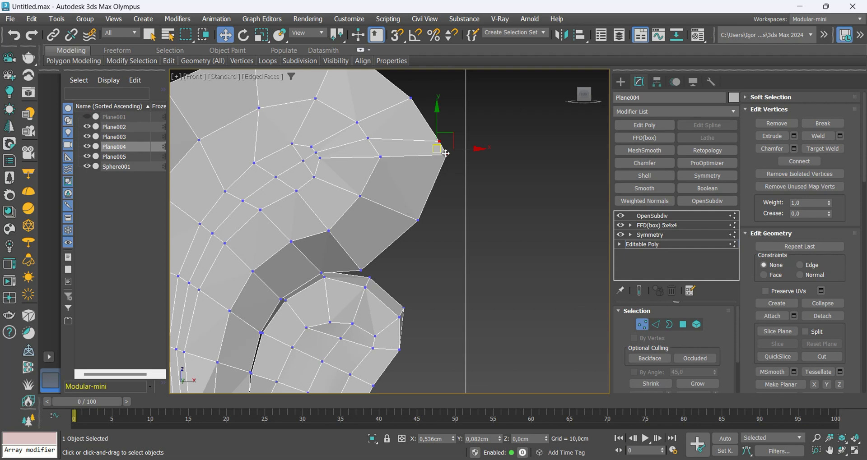
pyautogui.click(651, 216)
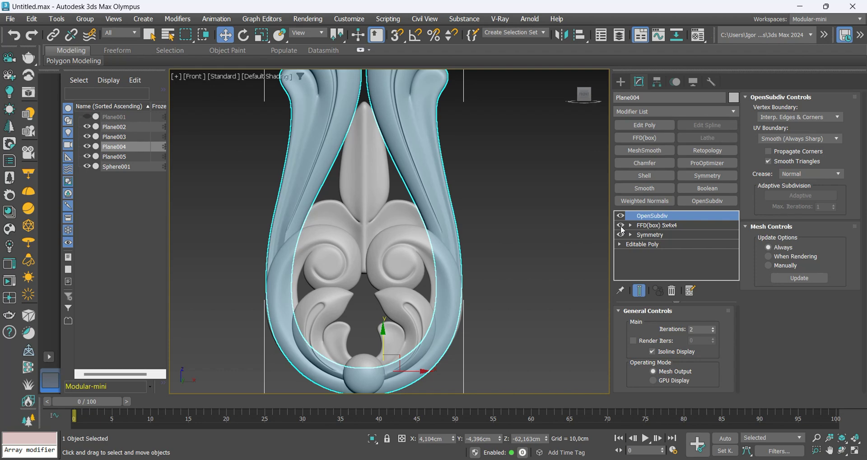
pyautogui.moveTo(519, 280)
pyautogui.keyDown('alt'); pyautogui.mouseDown(button='middle')
pyautogui.moveTo(463, 286)
pyautogui.moveTo(513, 293)
pyautogui.mouseUp(button='middle'); pyautogui.keyUp('alt')
pyautogui.click(497, 277)
# In Front view, delete the FFD(box) modifier from Plane004's stack
pyautogui.press('f')
pyautogui.press('z')
pyautogui.press('F4')
pyautogui.press('F4')
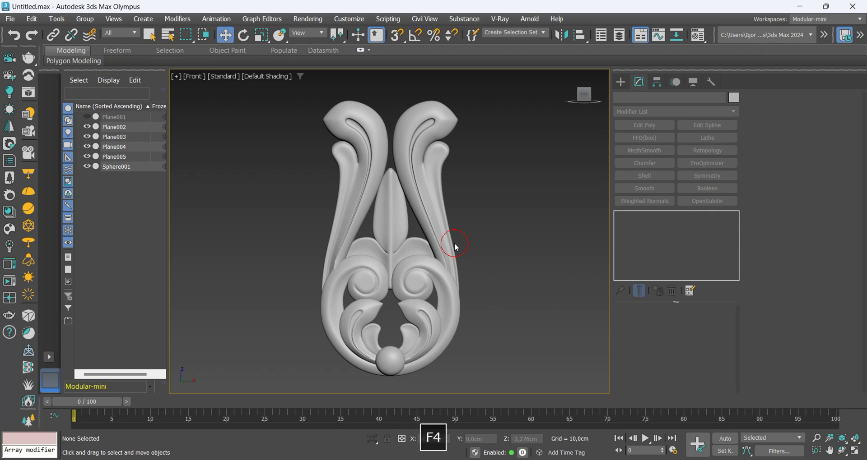
pyautogui.click(454, 244)
pyautogui.click(664, 227)
pyautogui.rightClick(664, 228)
pyautogui.click(681, 240)
pyautogui.click(497, 284)
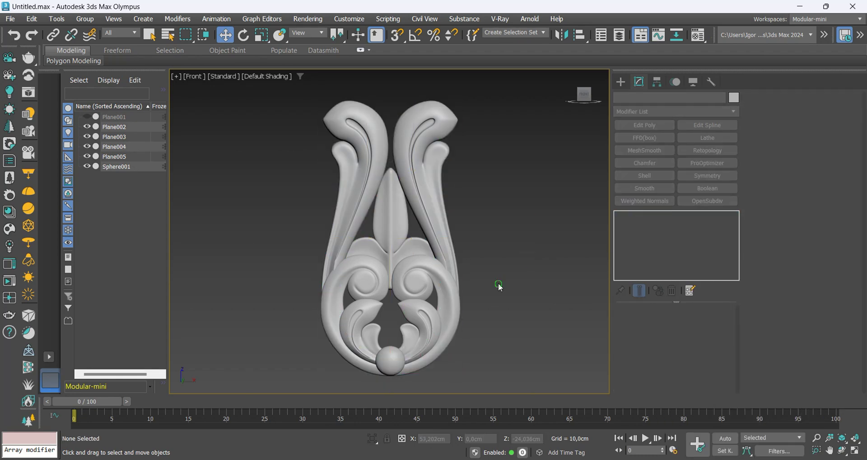
# Enter Expert Mode and frame the finished ornament in a full-screen Perspective view
pyautogui.hotkey('ctrl', 'alt', 'x')
pyautogui.click(547, 316)
pyautogui.press('p')
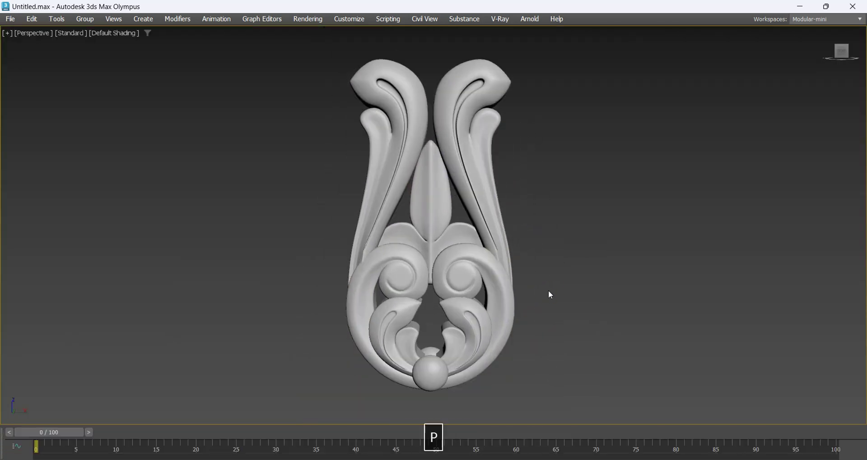
pyautogui.press('z')
pyautogui.scroll(3, 496, 270)
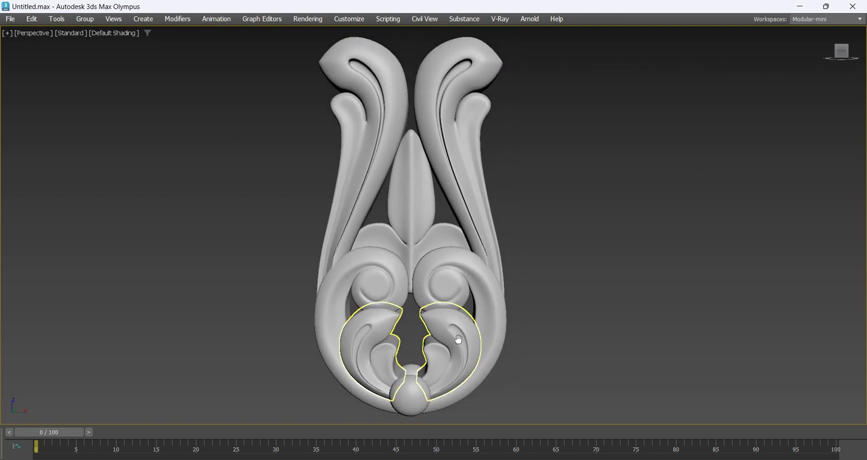